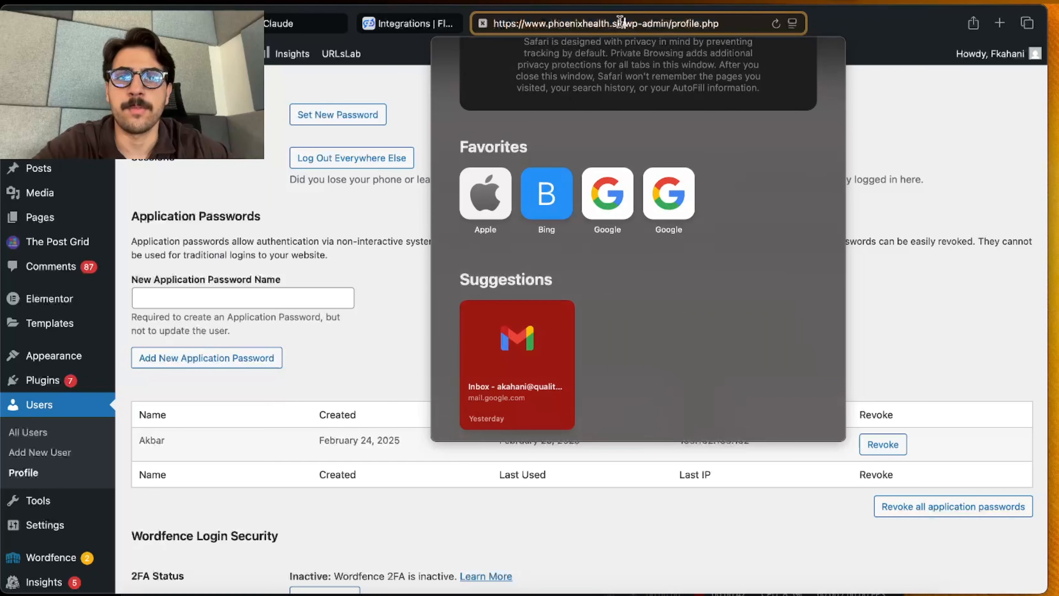
{"action": "left_click_drag", "start_coordinate": [621, 21], "coordinate": [496, 19]}
{"action": "key", "text": "super+c"}
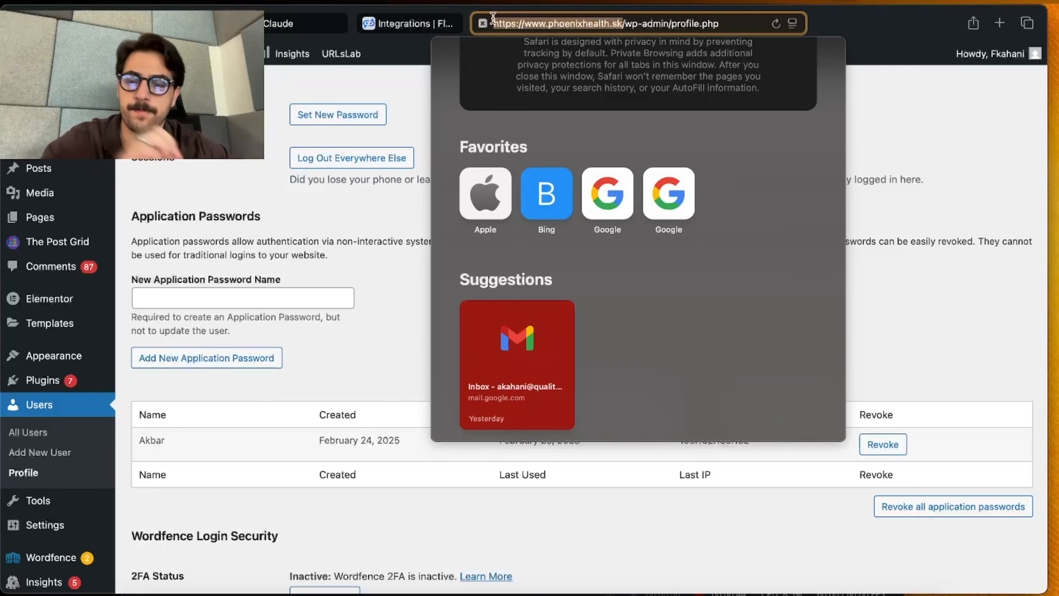
{"action": "left_click", "coordinate": [411, 23]}
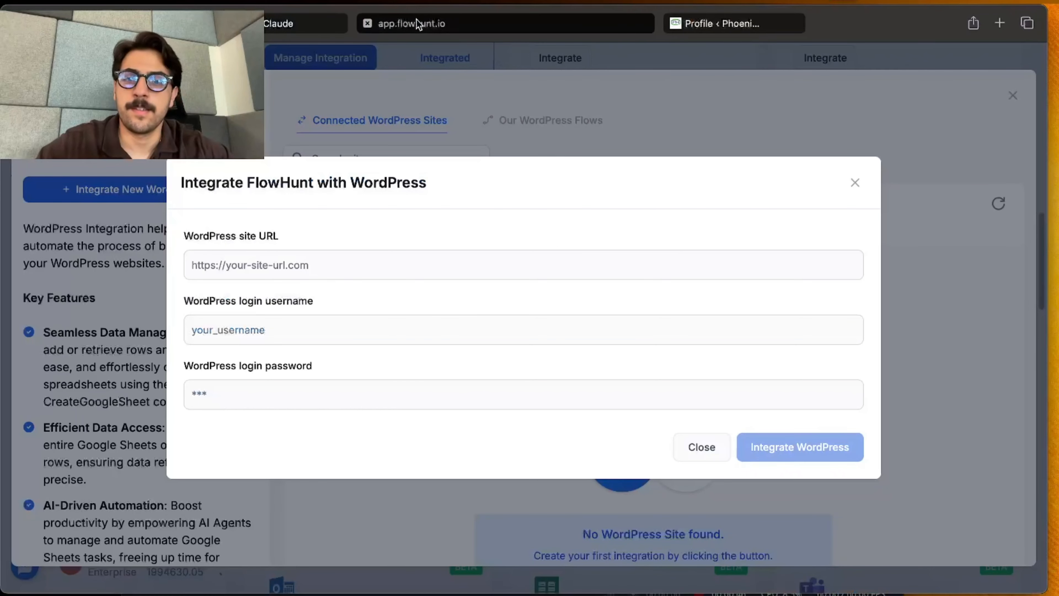
{"action": "left_click", "coordinate": [461, 276]}
{"action": "key", "text": "super+v"}
Step: Enter the account's login username in the WordPress integration form
{"action": "left_click", "coordinate": [378, 335]}
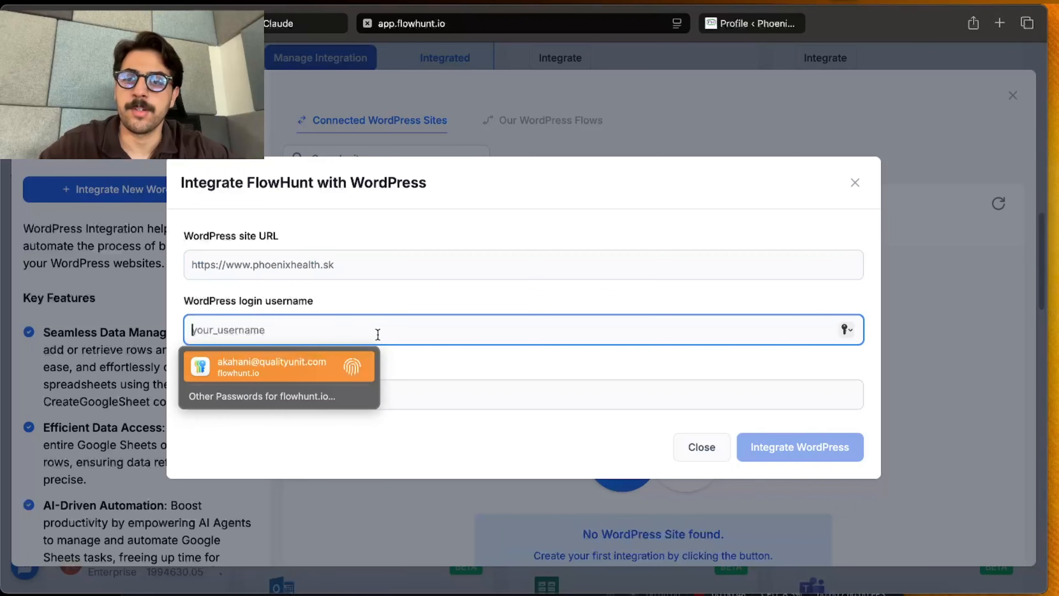
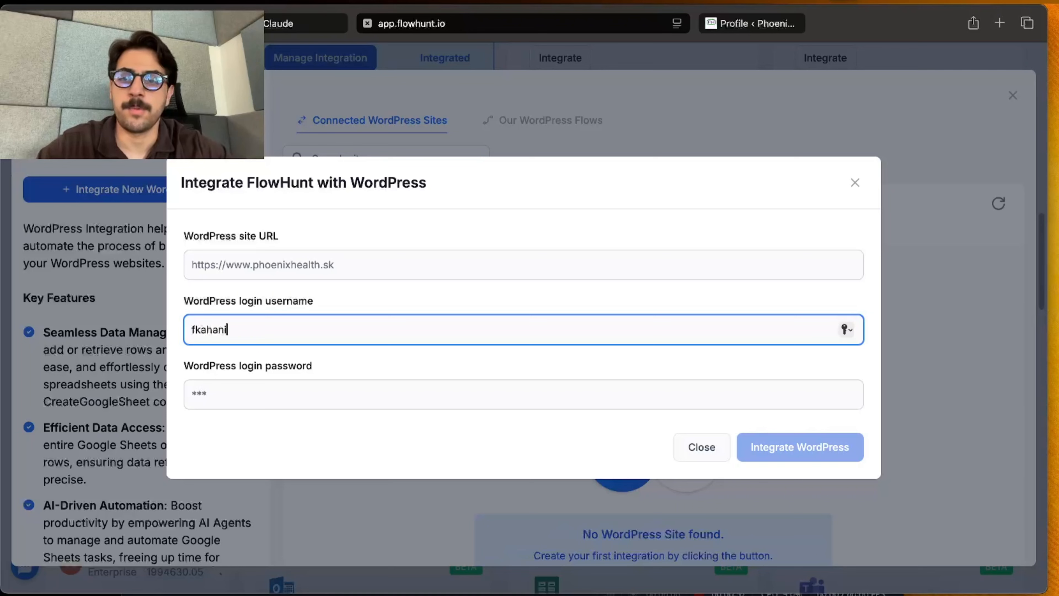
Step: Switch to the WordPress admin and open the Application Passwords section of the current user's profile
{"action": "left_click", "coordinate": [742, 26]}
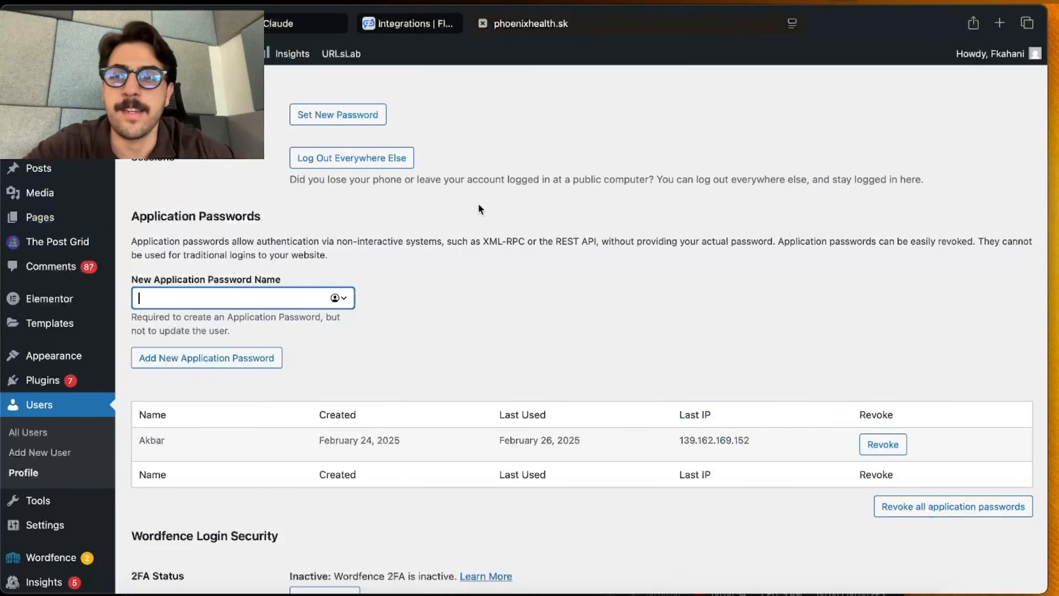
{"action": "left_click", "coordinate": [594, 214]}
{"action": "scroll", "coordinate": [30, 194], "scroll_direction": "up", "scroll_amount": 3}
{"action": "scroll", "coordinate": [28, 195], "scroll_direction": "up", "scroll_amount": 5}
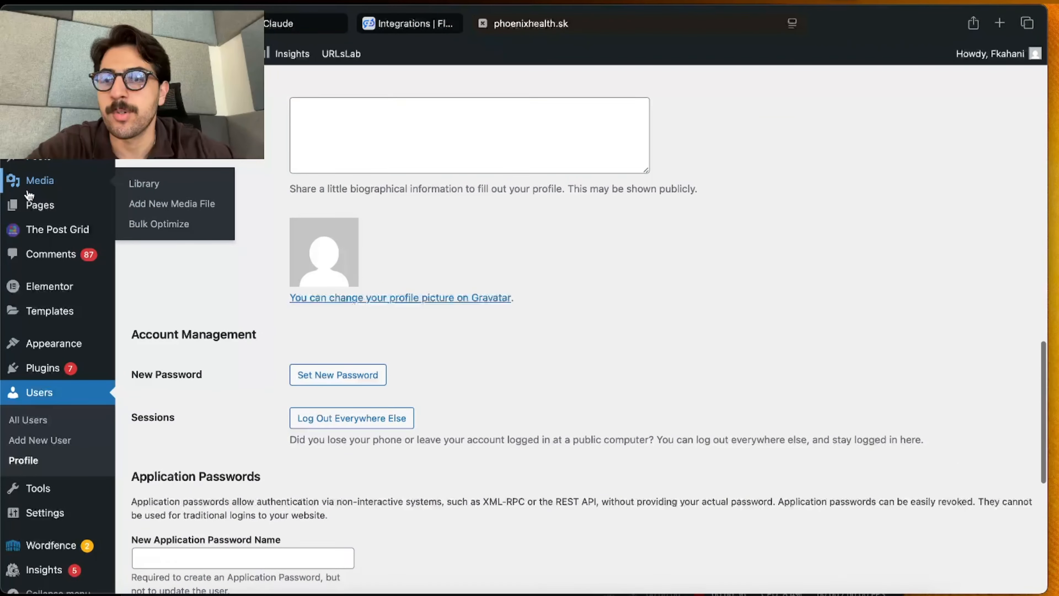
{"action": "scroll", "coordinate": [26, 250], "scroll_direction": "down", "scroll_amount": 3}
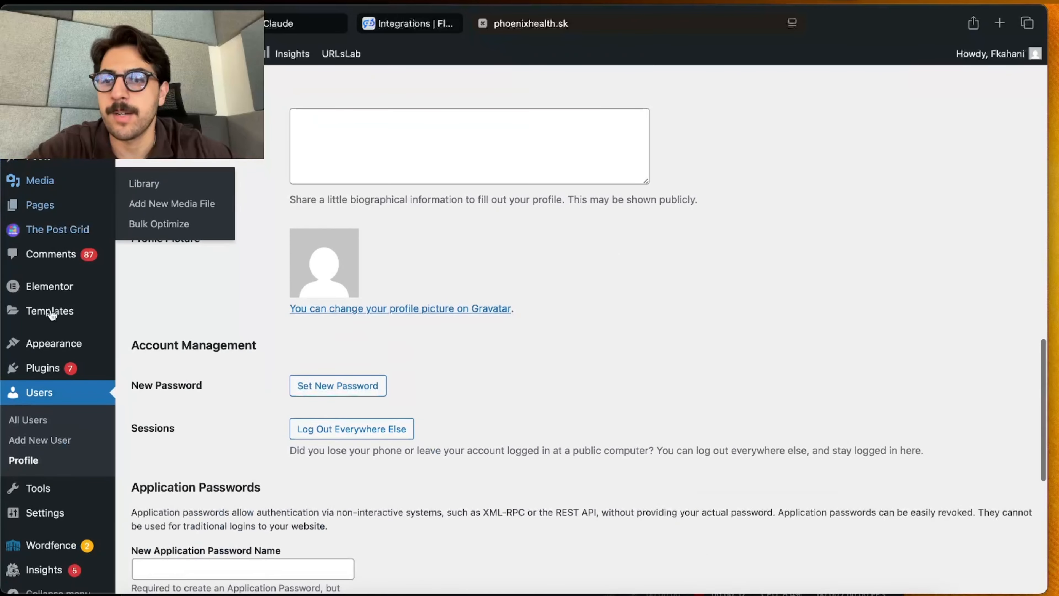
{"action": "left_click", "coordinate": [50, 392]}
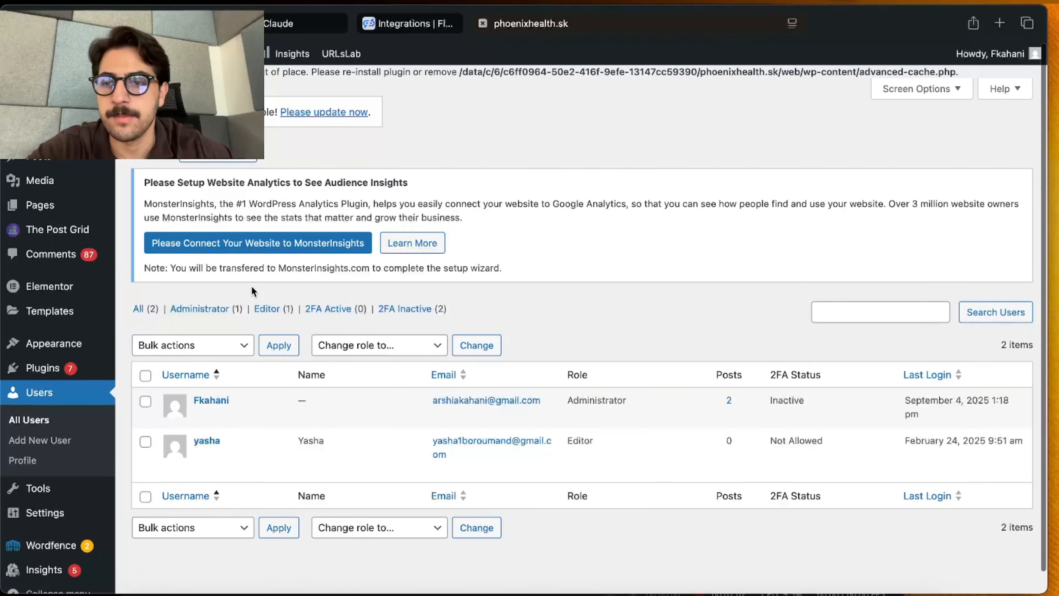
{"action": "left_click", "coordinate": [63, 464]}
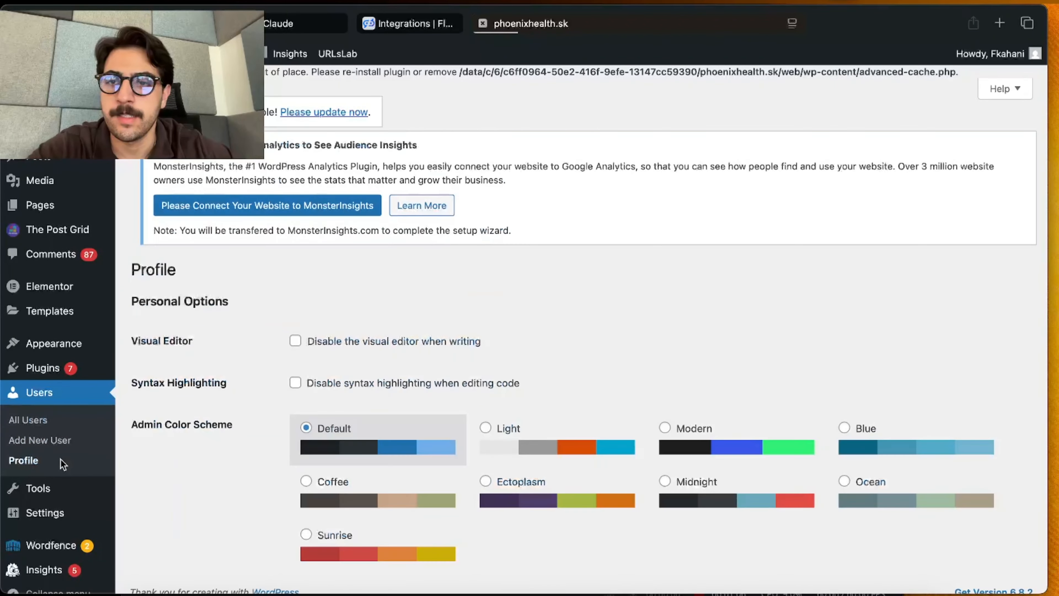
{"action": "scroll", "coordinate": [289, 392], "scroll_direction": "down", "scroll_amount": 20}
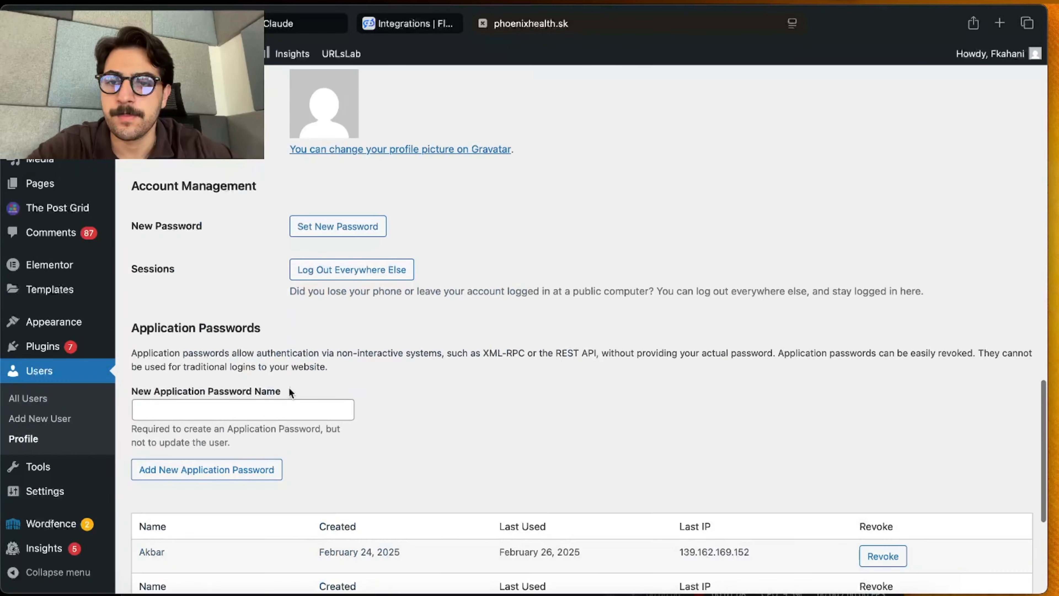
{"action": "scroll", "coordinate": [289, 388], "scroll_direction": "up", "scroll_amount": 5}
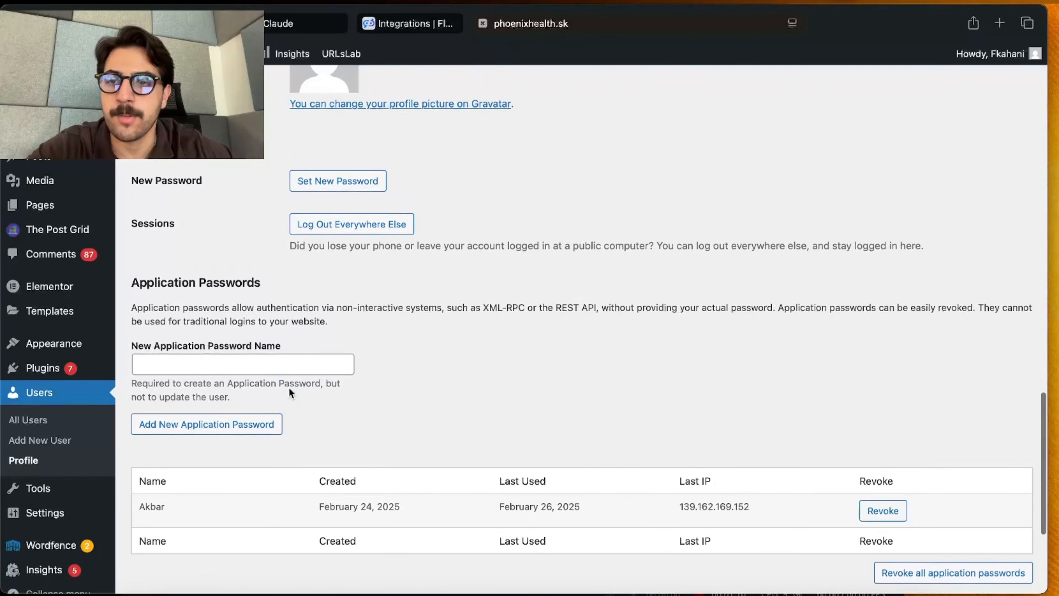
Step: Create a new application password named Flowhunt in the WordPress profile
{"action": "left_click", "coordinate": [221, 365]}
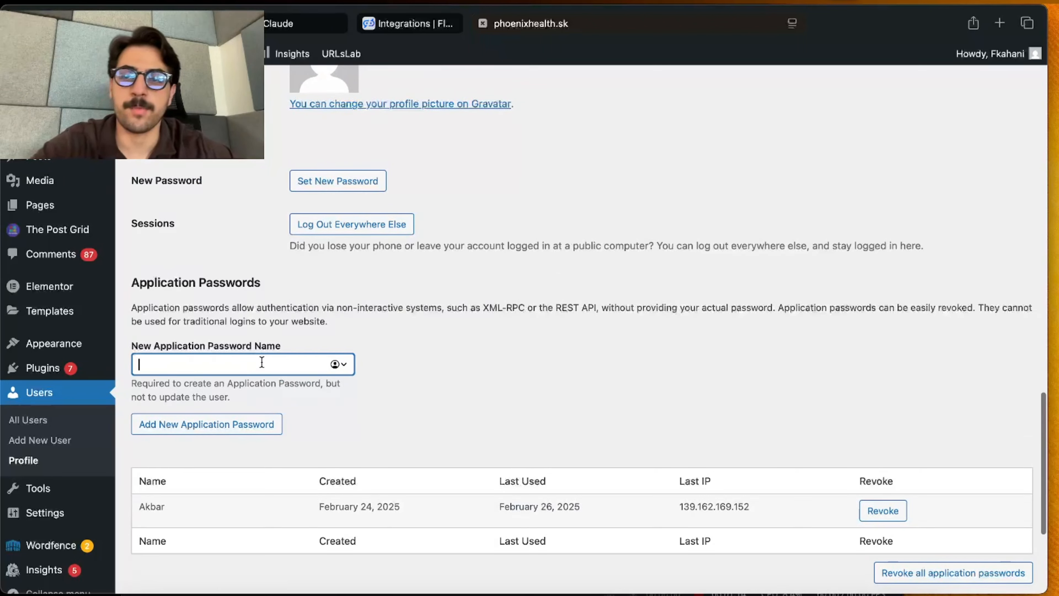
{"action": "type", "text": "Flow"}
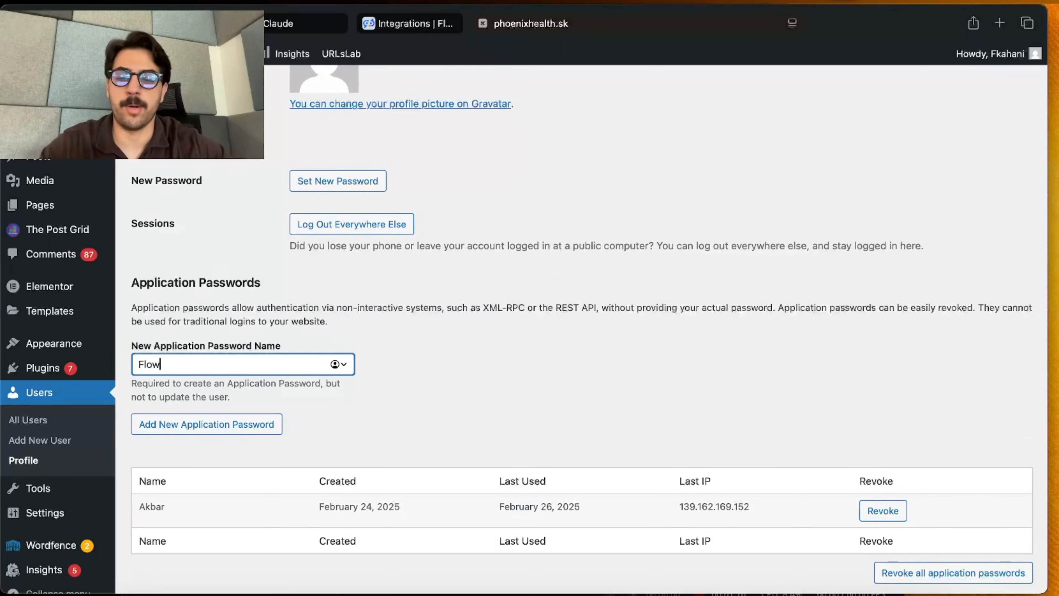
{"action": "type", "text": "hunt"}
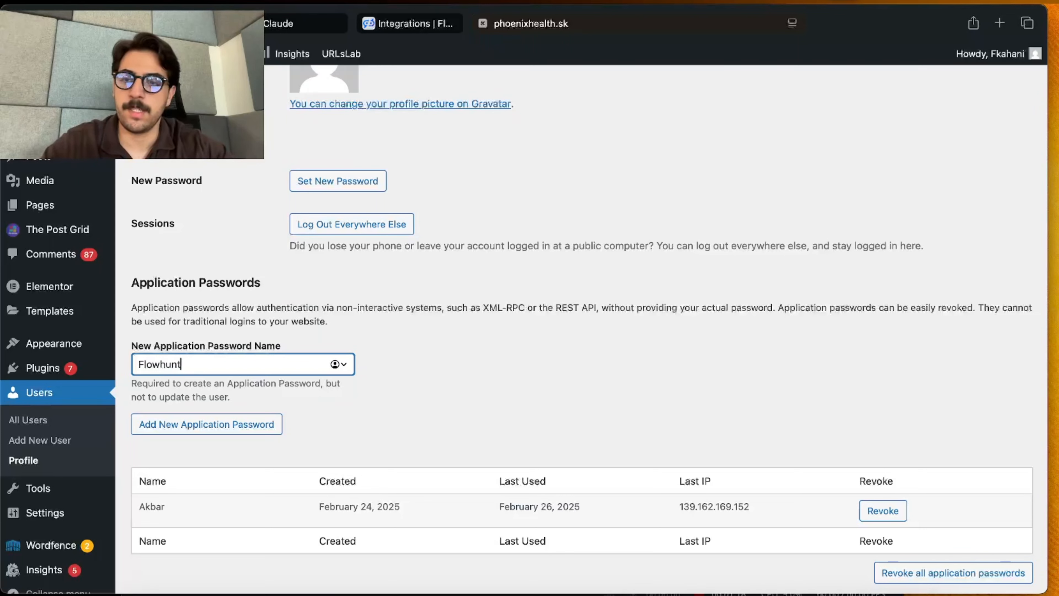
{"action": "left_click", "coordinate": [188, 430]}
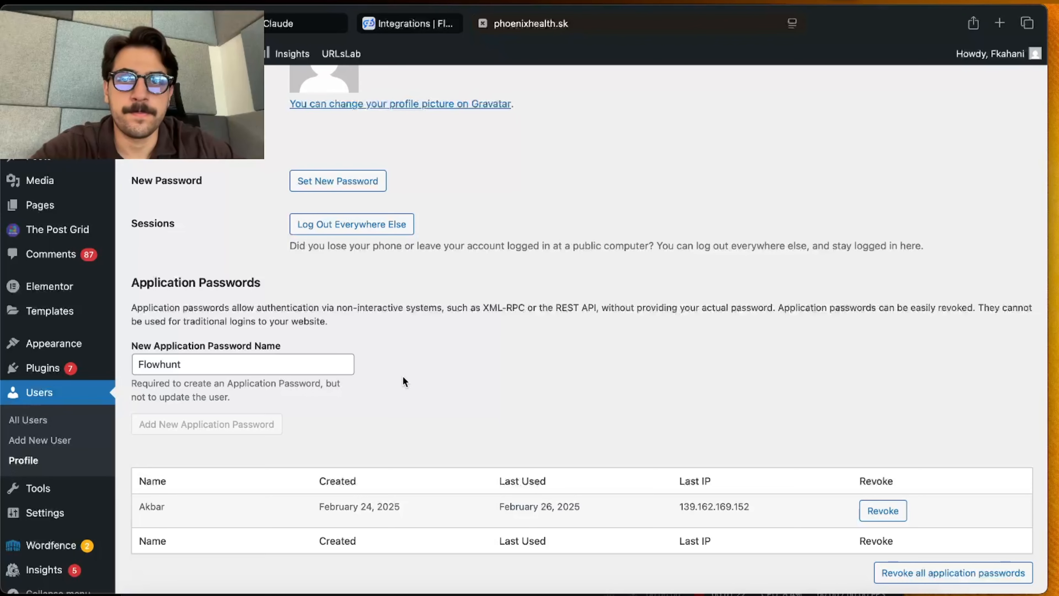
Step: Copy the new application password into FlowHunt's WordPress login password field and submit the WordPress integration
{"action": "scroll", "coordinate": [464, 404], "scroll_direction": "down", "scroll_amount": 3}
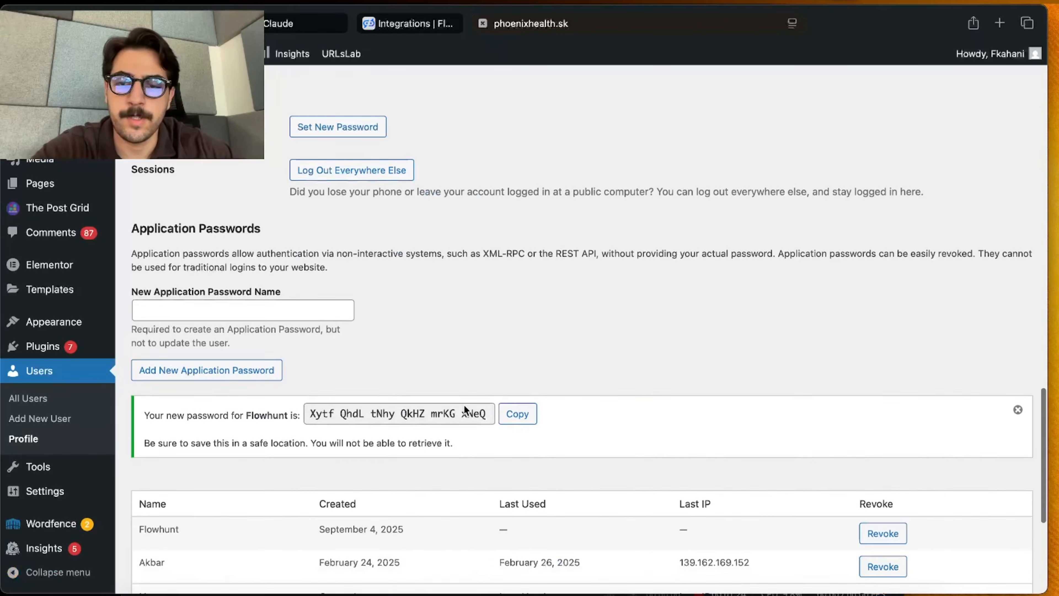
{"action": "left_click", "coordinate": [511, 405]}
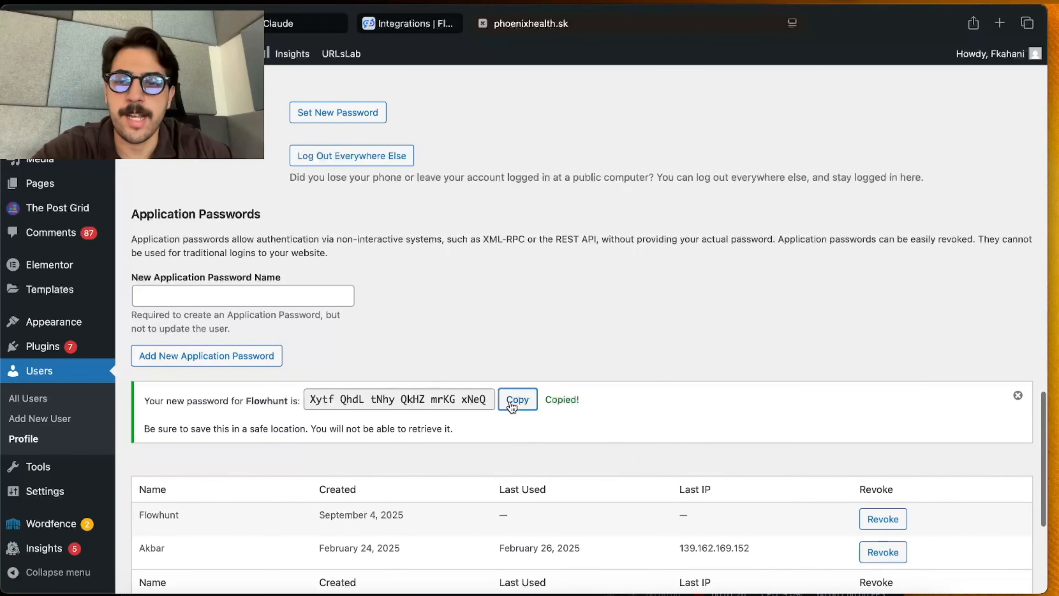
{"action": "left_click", "coordinate": [404, 24]}
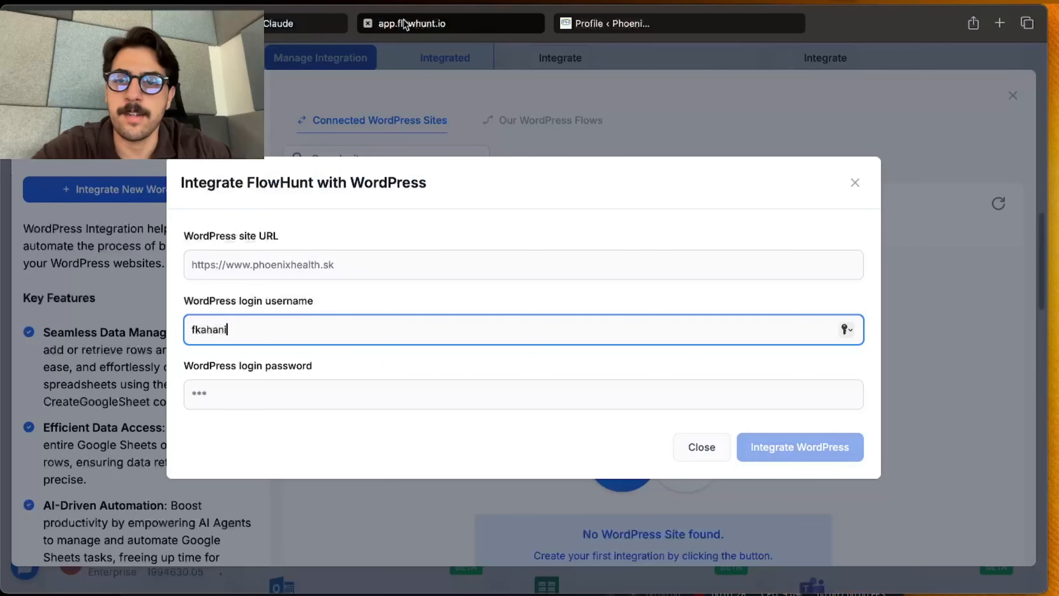
{"action": "left_click", "coordinate": [372, 395]}
{"action": "key", "text": "super+v"}
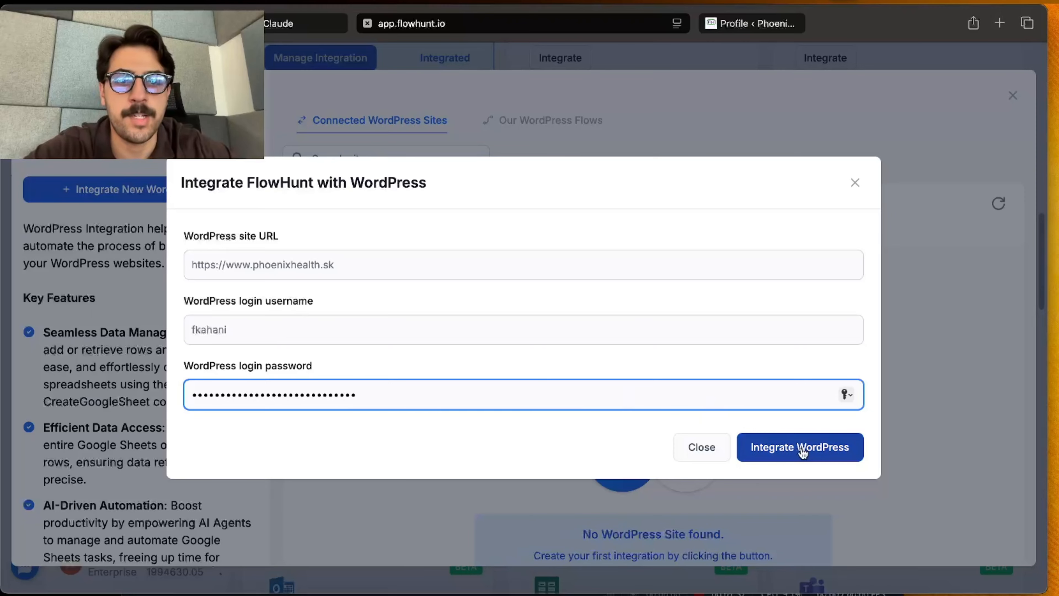
{"action": "left_click", "coordinate": [829, 456]}
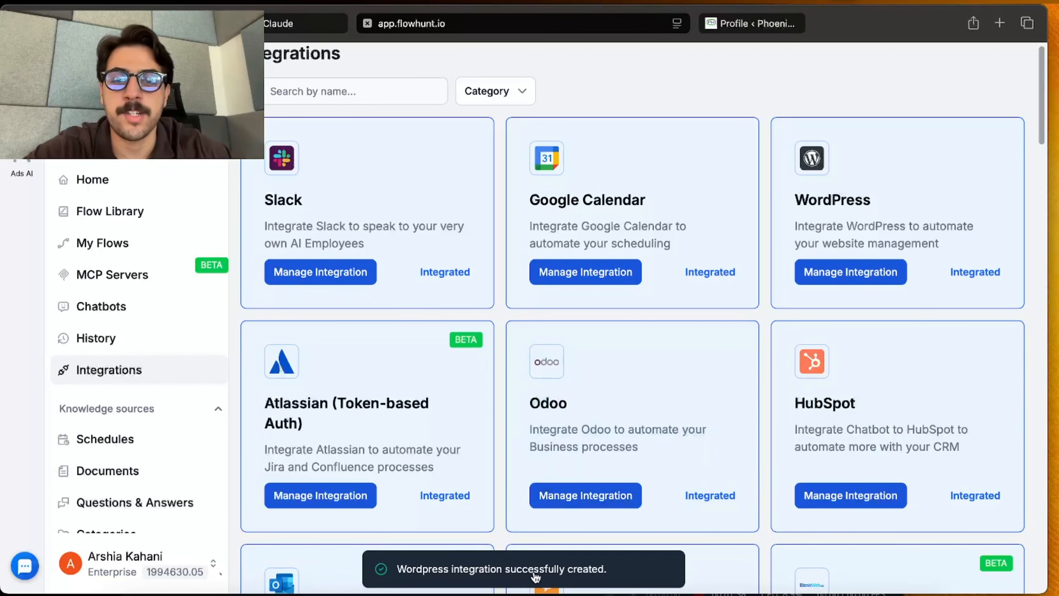
Step: Start adding a new MCP server in FlowHunt and set its server name to phoenix health WP
{"action": "left_click", "coordinate": [161, 286]}
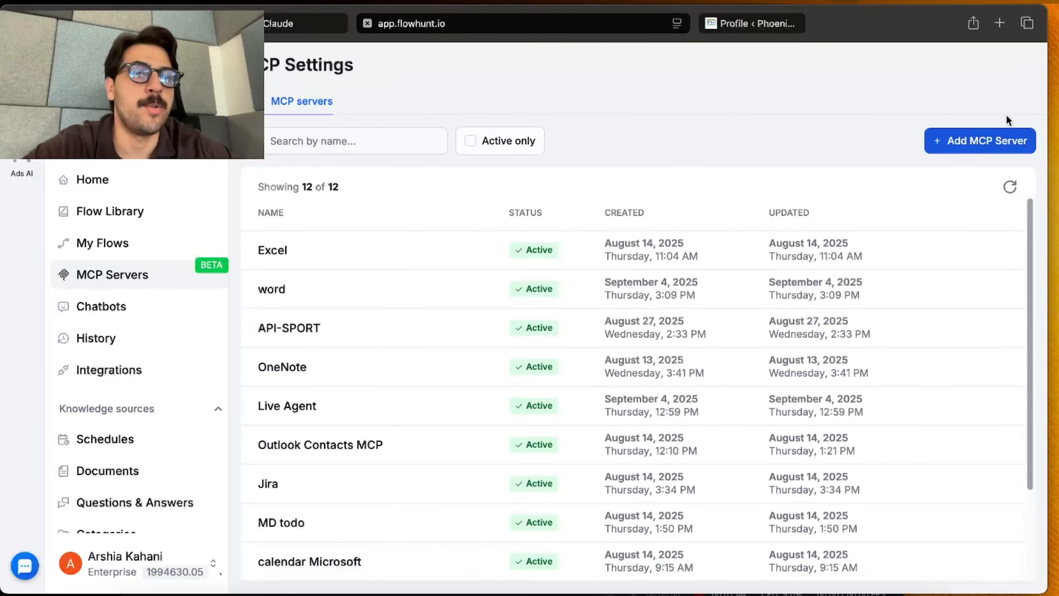
{"action": "left_click", "coordinate": [1002, 139]}
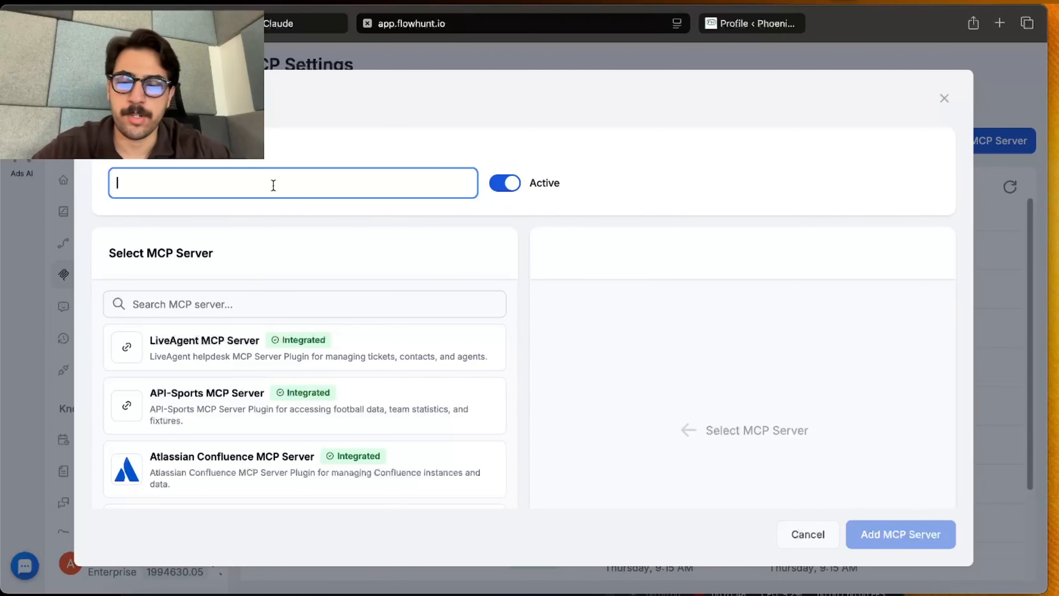
{"action": "key", "text": "super+v"}
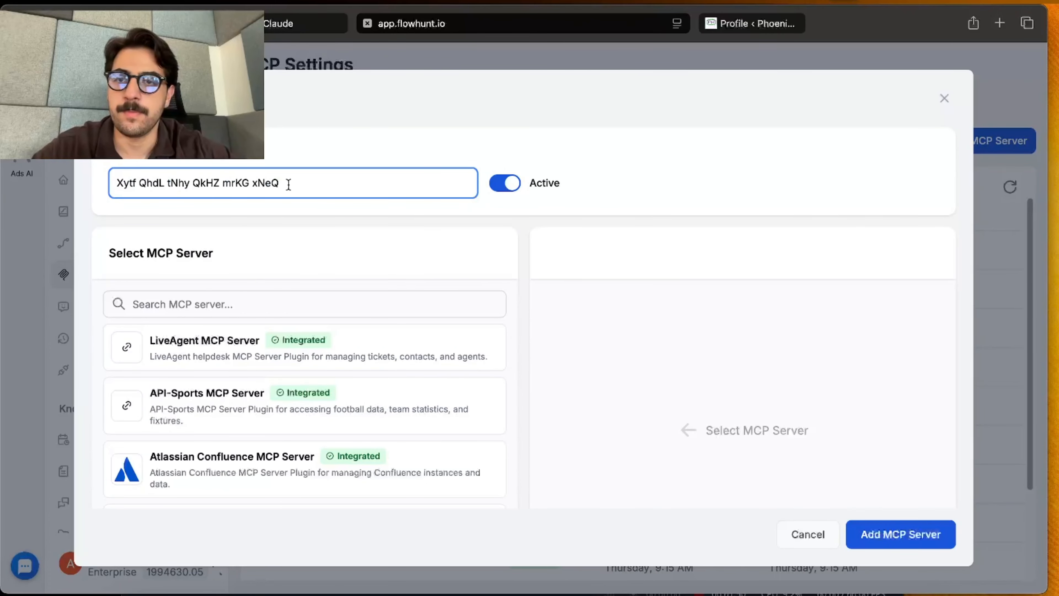
{"action": "left_click_drag", "start_coordinate": [289, 184], "coordinate": [30, 184]}
{"action": "type", "text": "pho"}
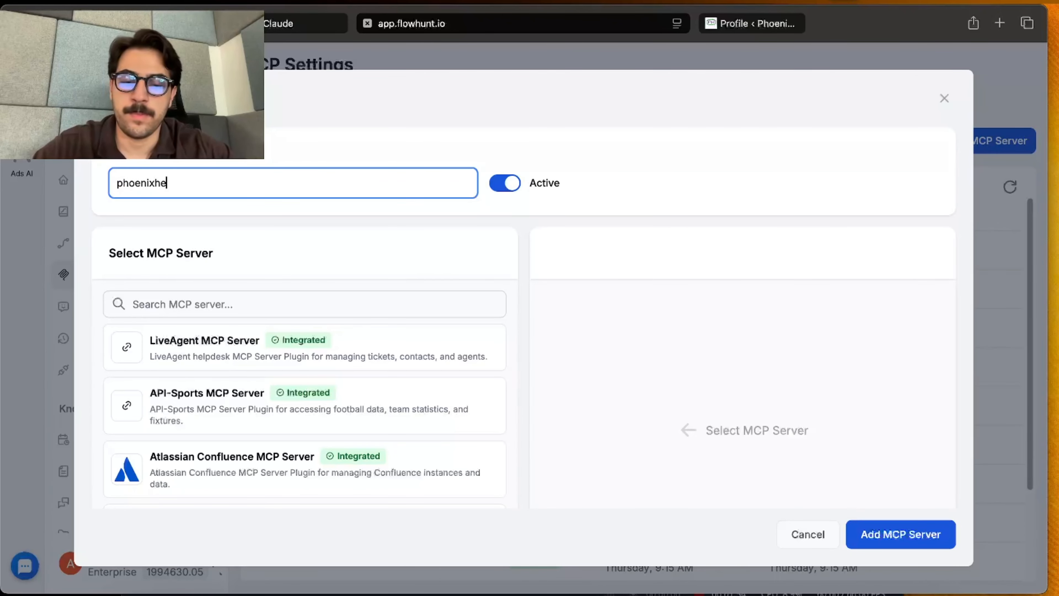
{"action": "type", "text": "enix health WP"}
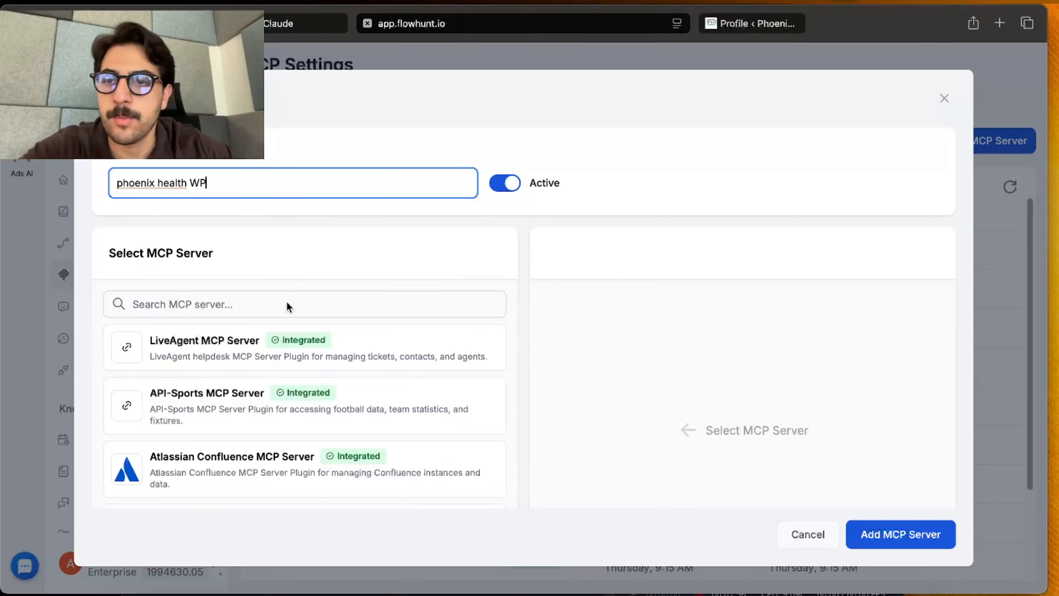
Step: Select WordPress MCP Server as the server type for the new MCP server
{"action": "scroll", "coordinate": [291, 407], "scroll_direction": "down", "scroll_amount": 15}
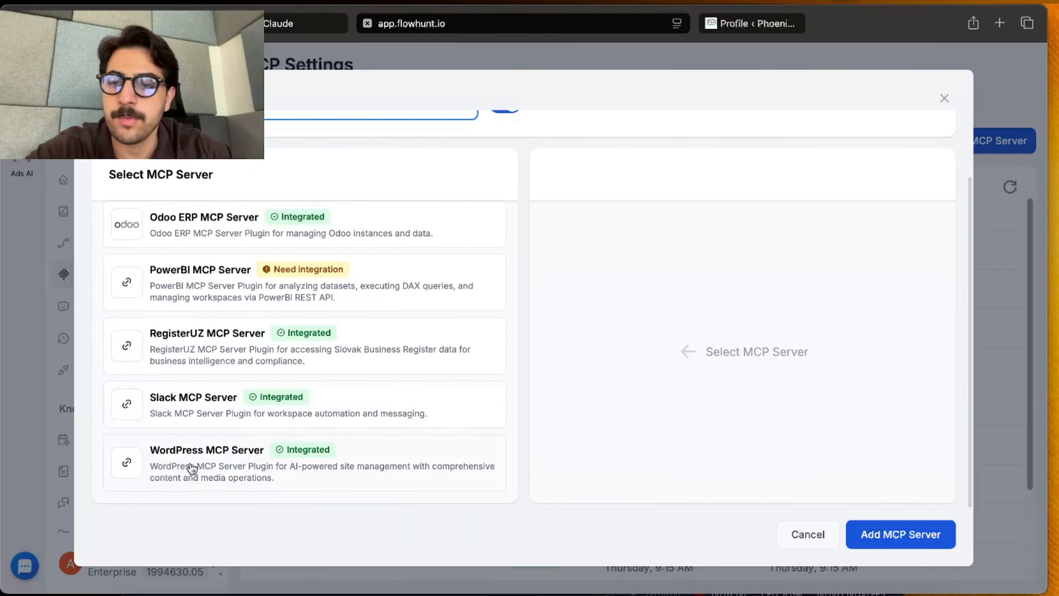
{"action": "left_click", "coordinate": [163, 461]}
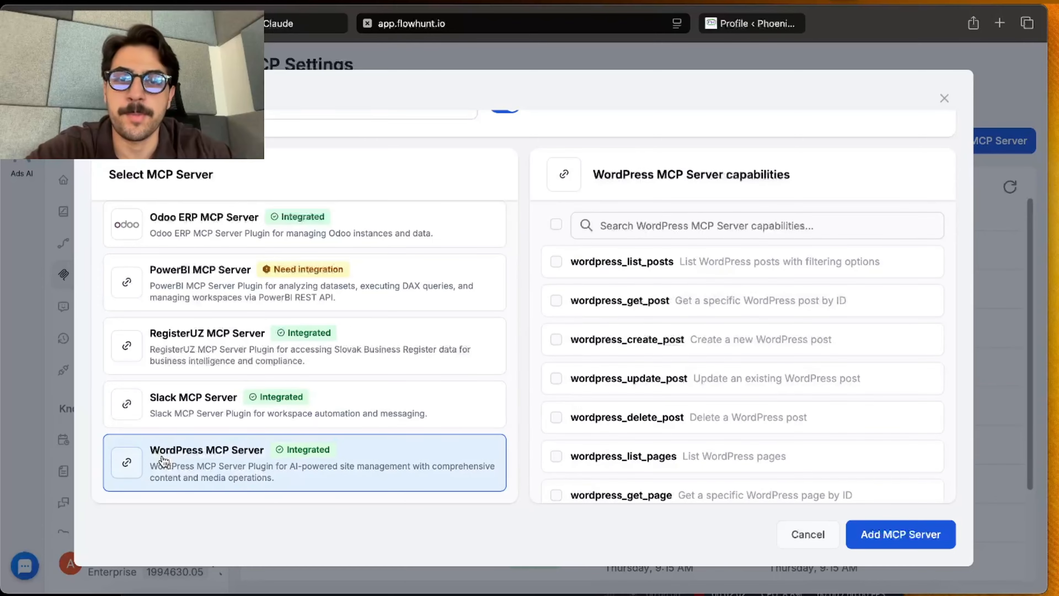
{"action": "scroll", "coordinate": [487, 228], "scroll_direction": "up", "scroll_amount": 20}
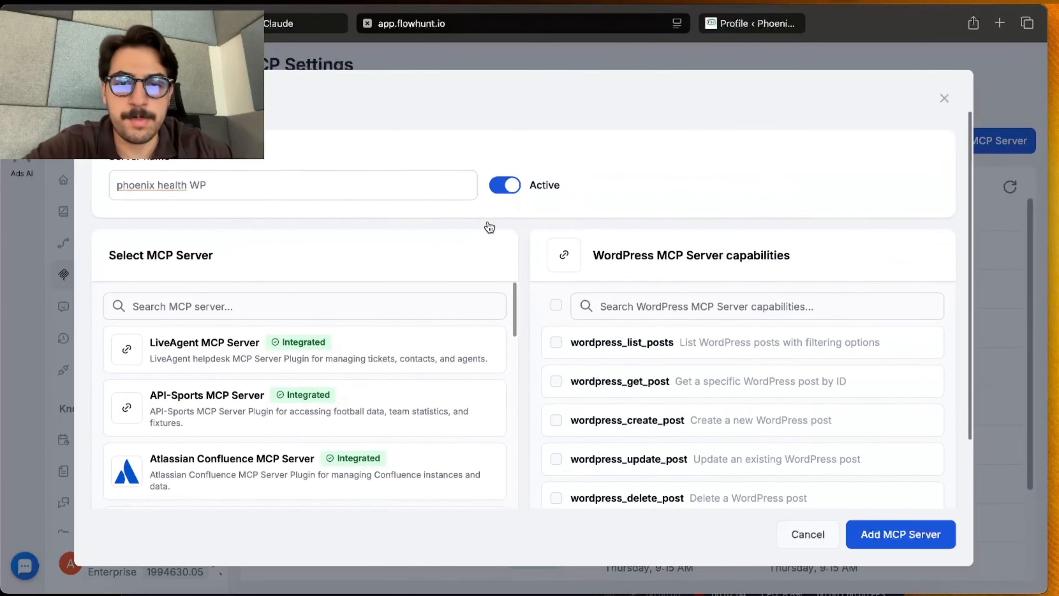
Step: Review the full list of WordPress MCP Server capabilities, from posts and pages through media, users, tags, comments and plugins
{"action": "scroll", "coordinate": [715, 268], "scroll_direction": "down", "scroll_amount": 5}
{"action": "scroll", "coordinate": [715, 269], "scroll_direction": "up", "scroll_amount": 5}
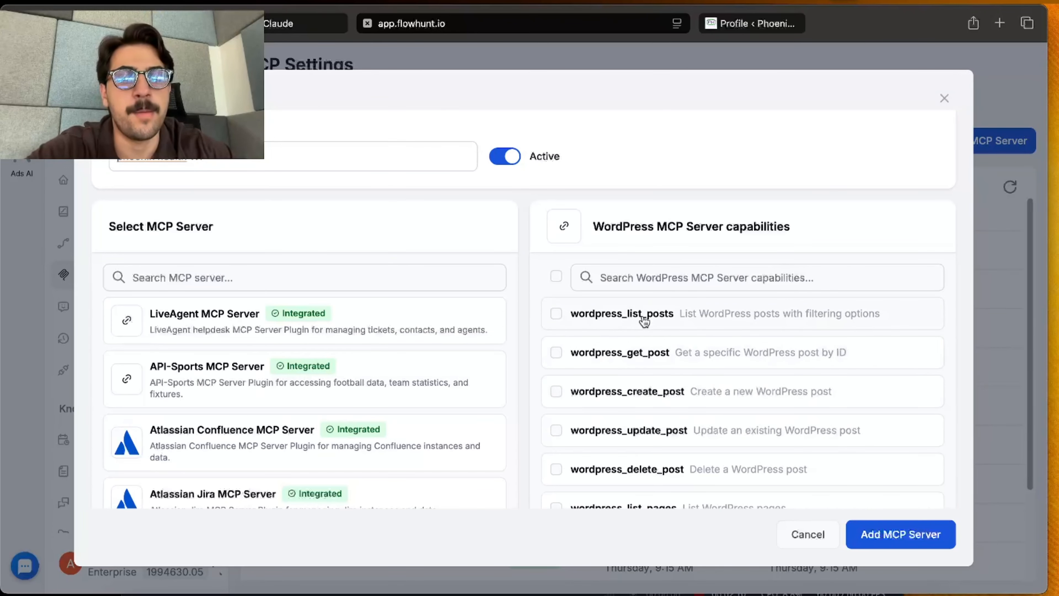
{"action": "scroll", "coordinate": [645, 322], "scroll_direction": "down", "scroll_amount": 5}
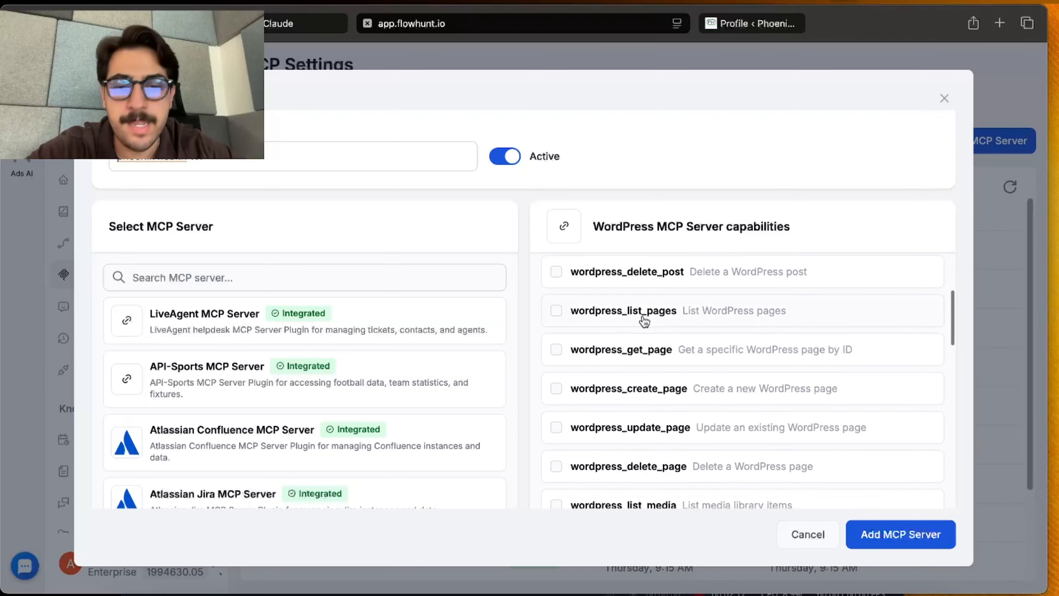
{"action": "scroll", "coordinate": [645, 322], "scroll_direction": "down", "scroll_amount": 4}
{"action": "scroll", "coordinate": [644, 322], "scroll_direction": "down", "scroll_amount": 4}
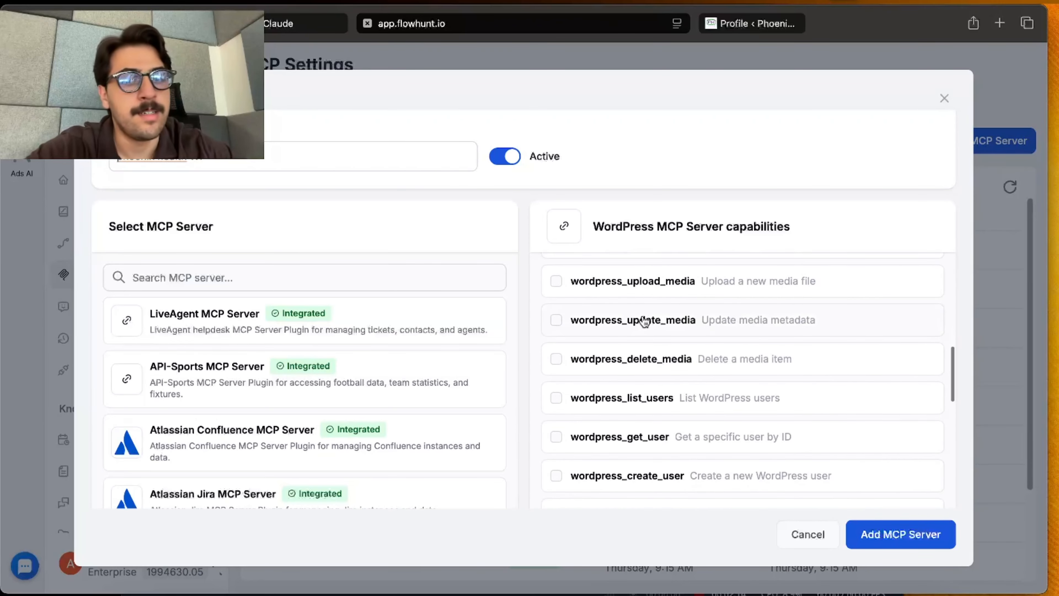
{"action": "scroll", "coordinate": [645, 322], "scroll_direction": "down", "scroll_amount": 12}
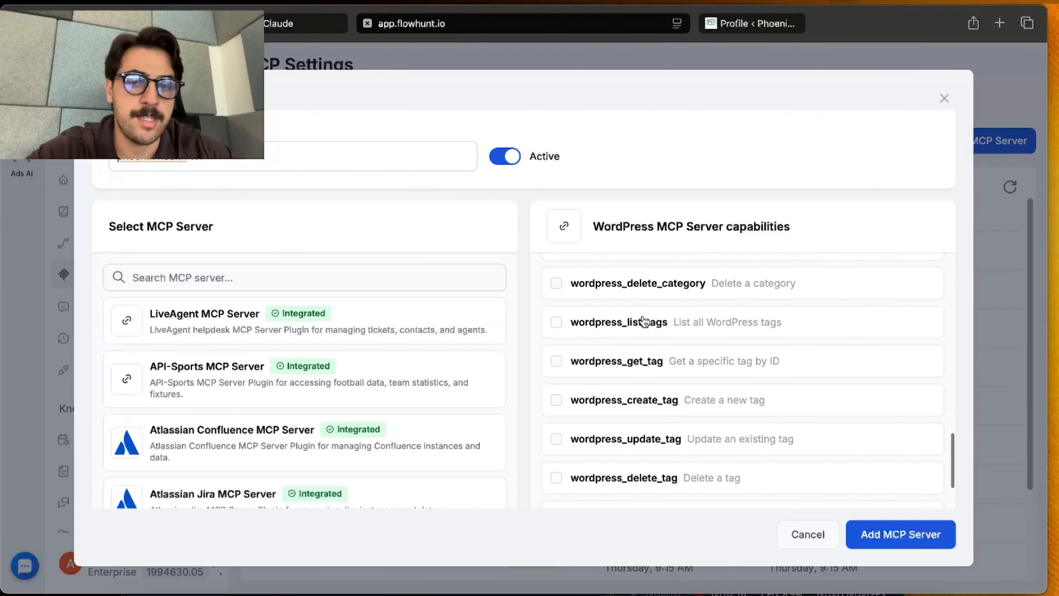
{"action": "scroll", "coordinate": [644, 322], "scroll_direction": "down", "scroll_amount": 10}
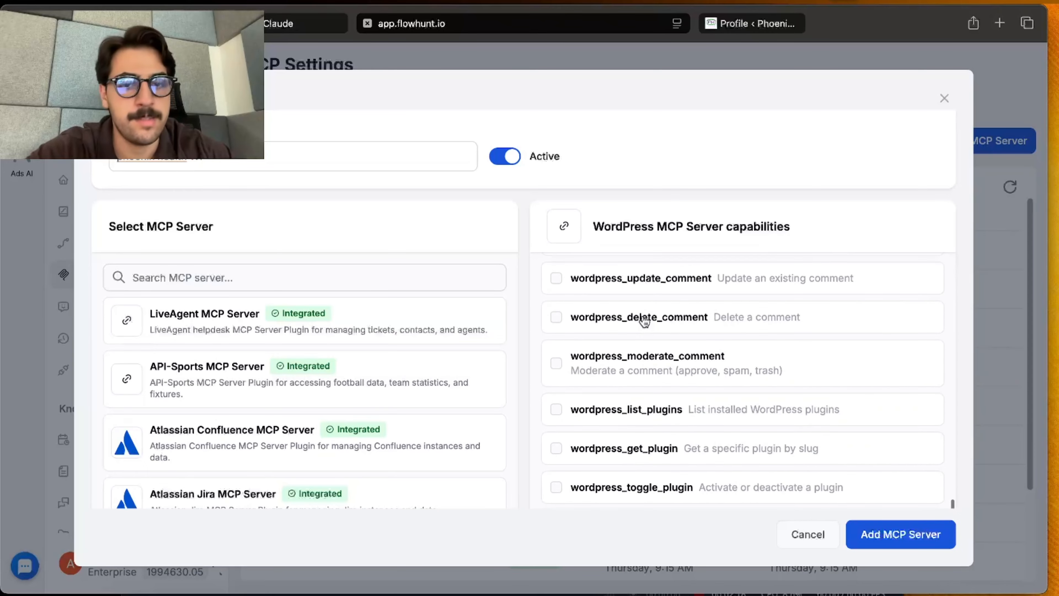
{"action": "scroll", "coordinate": [644, 321], "scroll_direction": "down", "scroll_amount": 2}
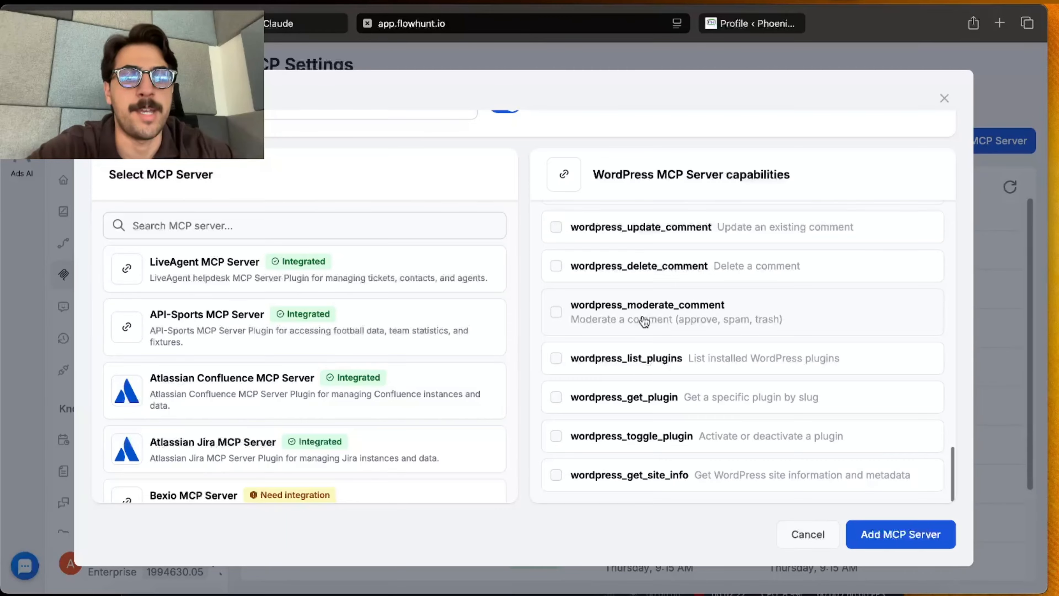
Step: Enable every WordPress MCP Server capability for the phoenix health WP server and add the server
{"action": "scroll", "coordinate": [644, 322], "scroll_direction": "up", "scroll_amount": 20}
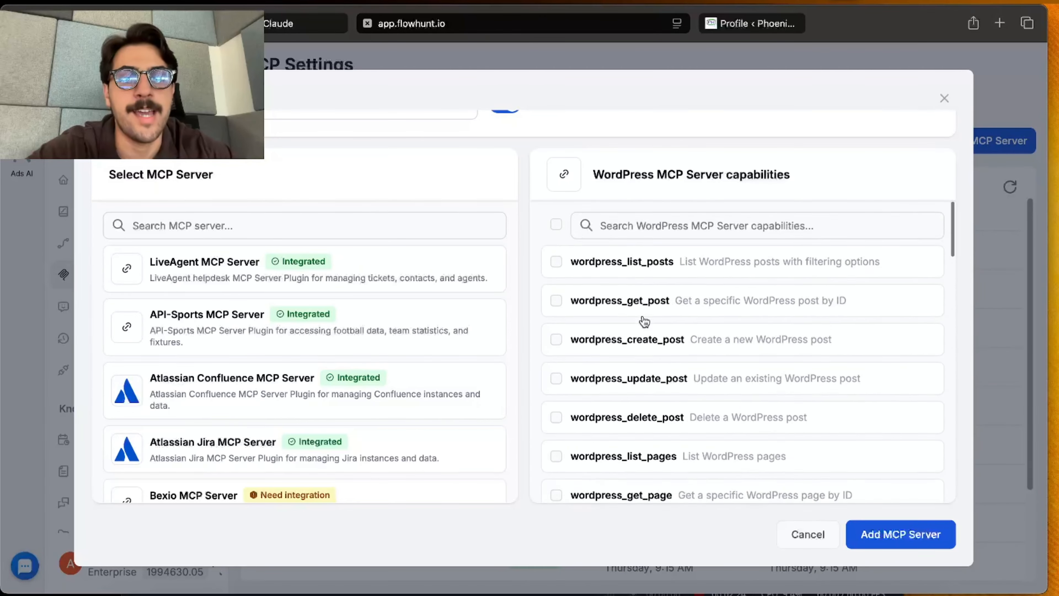
{"action": "scroll", "coordinate": [403, 312], "scroll_direction": "up", "scroll_amount": 3}
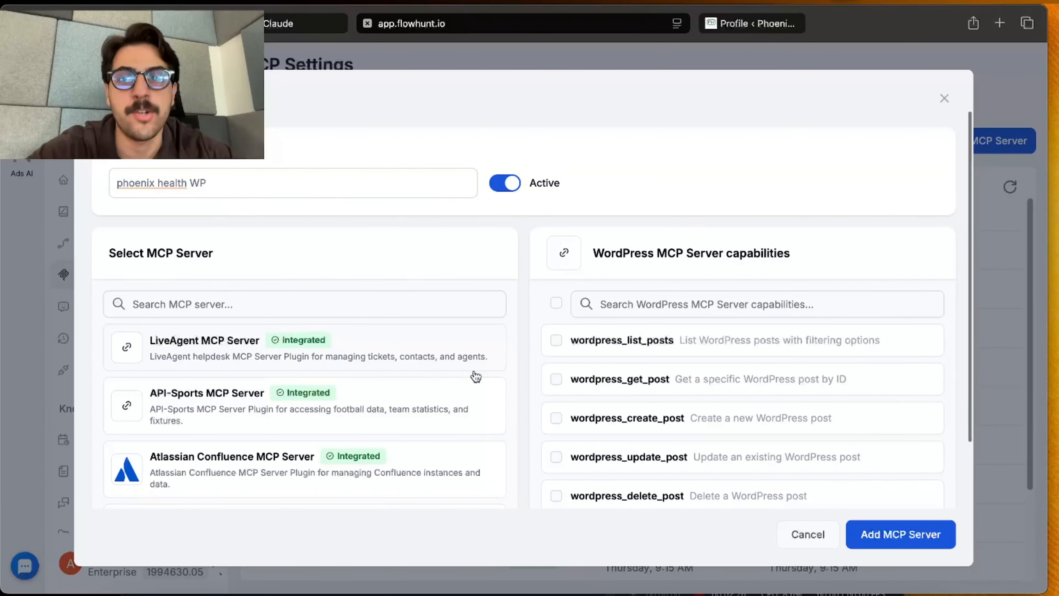
{"action": "left_click", "coordinate": [557, 302]}
{"action": "scroll", "coordinate": [581, 298], "scroll_direction": "down", "scroll_amount": 10}
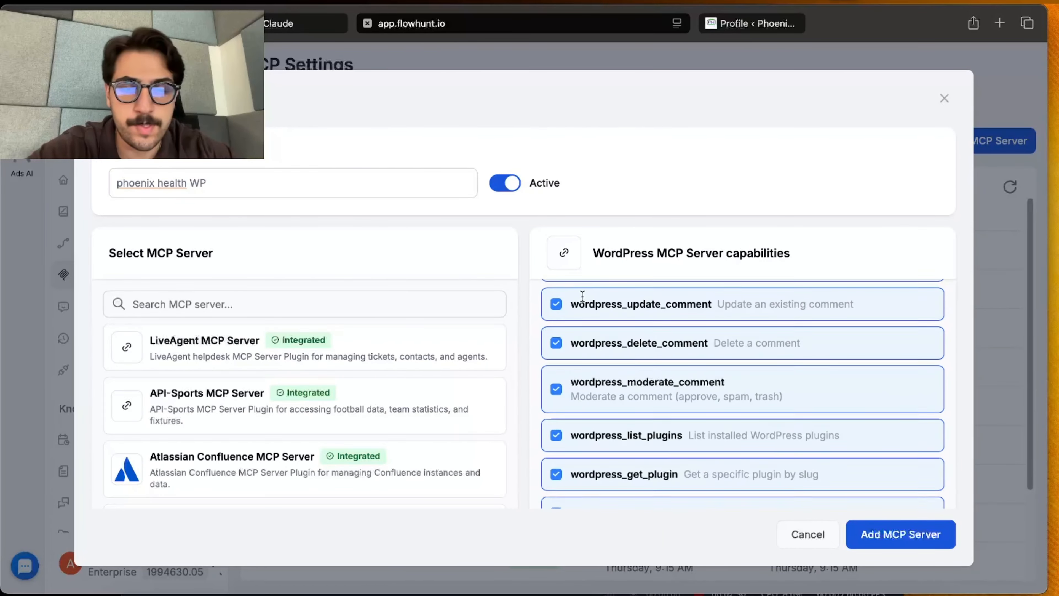
{"action": "scroll", "coordinate": [582, 299], "scroll_direction": "down", "scroll_amount": 5}
{"action": "scroll", "coordinate": [823, 473], "scroll_direction": "up", "scroll_amount": 3}
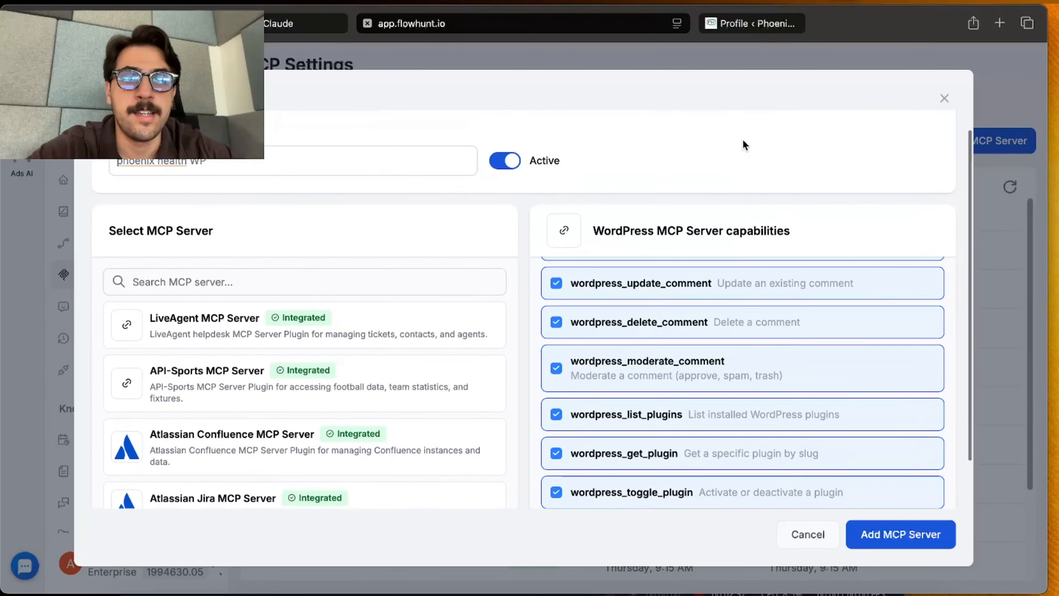
{"action": "scroll", "coordinate": [744, 145], "scroll_direction": "up", "scroll_amount": 1}
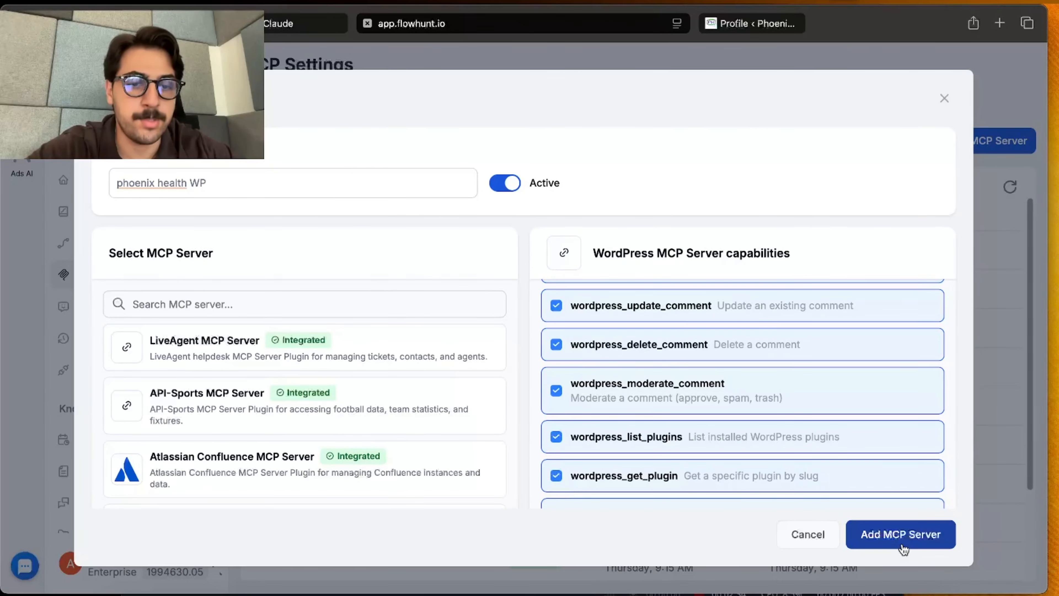
{"action": "left_click", "coordinate": [902, 544]}
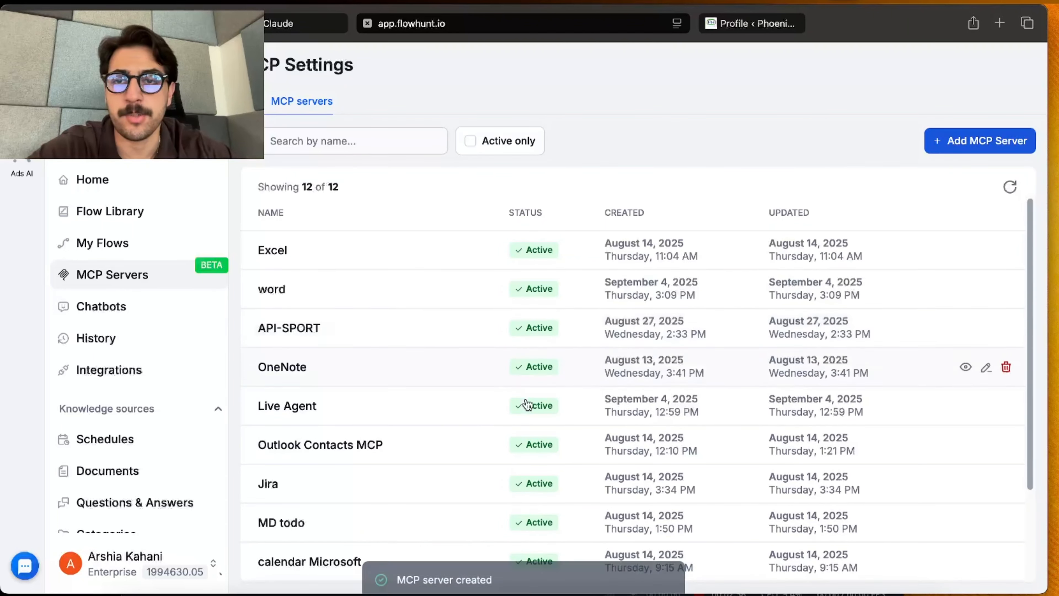
Step: Open the connection settings of the phoenix health WP server and create its preconfigured AI Agent with MCP flow for FlowHunt
{"action": "scroll", "coordinate": [542, 444], "scroll_direction": "down", "scroll_amount": 3}
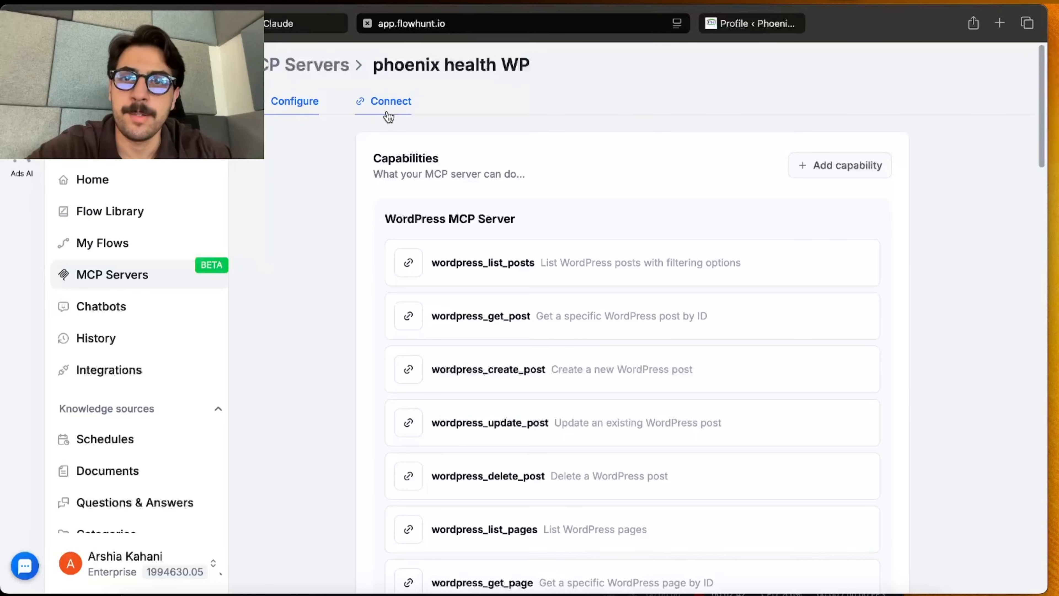
{"action": "left_click", "coordinate": [389, 117]}
{"action": "scroll", "coordinate": [511, 380], "scroll_direction": "down", "scroll_amount": 3}
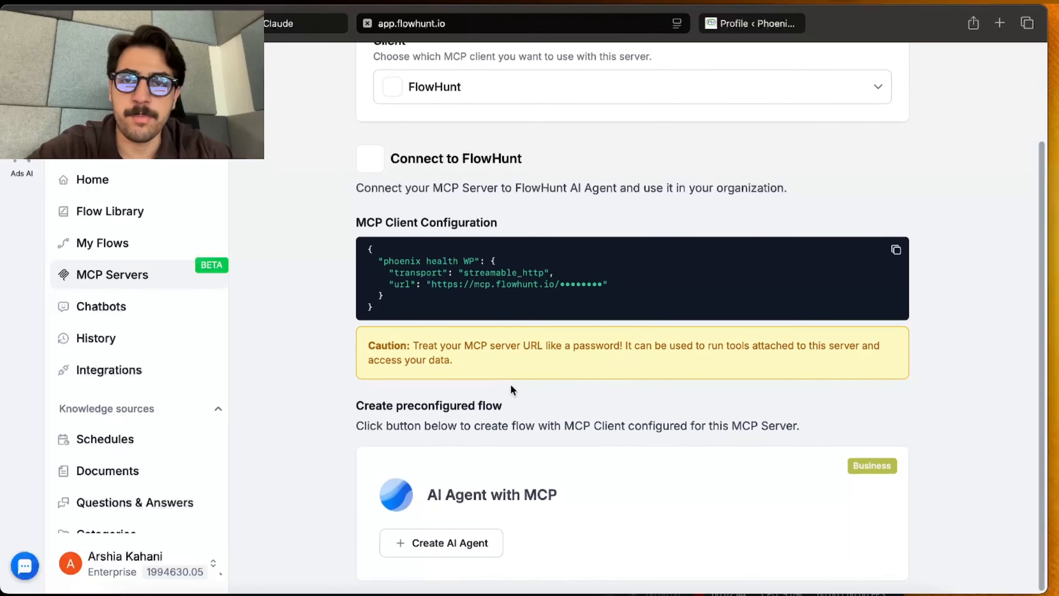
{"action": "scroll", "coordinate": [511, 386], "scroll_direction": "up", "scroll_amount": 2}
{"action": "scroll", "coordinate": [510, 386], "scroll_direction": "down", "scroll_amount": 2}
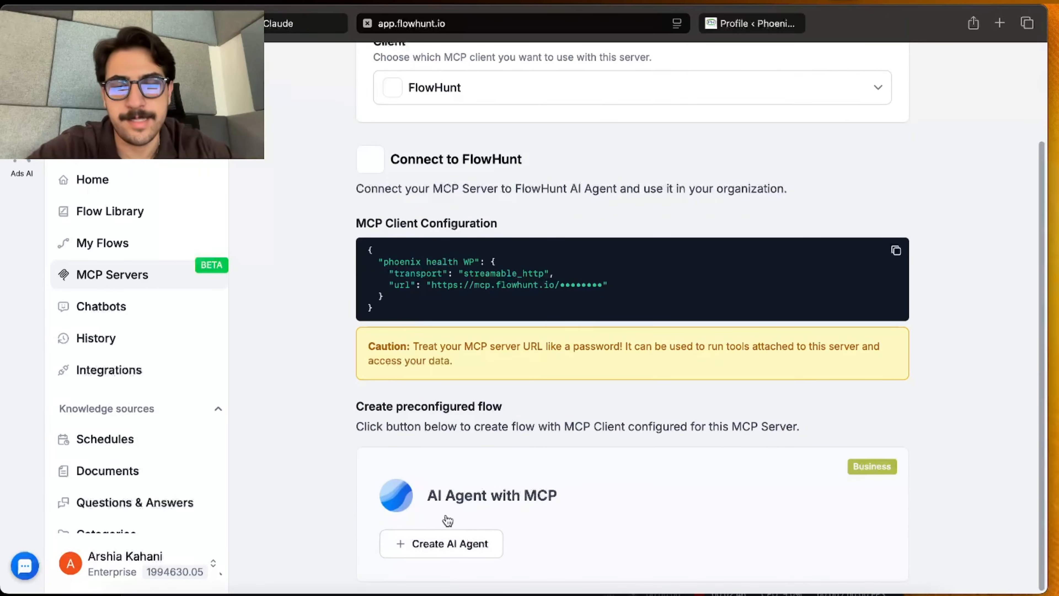
{"action": "left_click", "coordinate": [437, 553]}
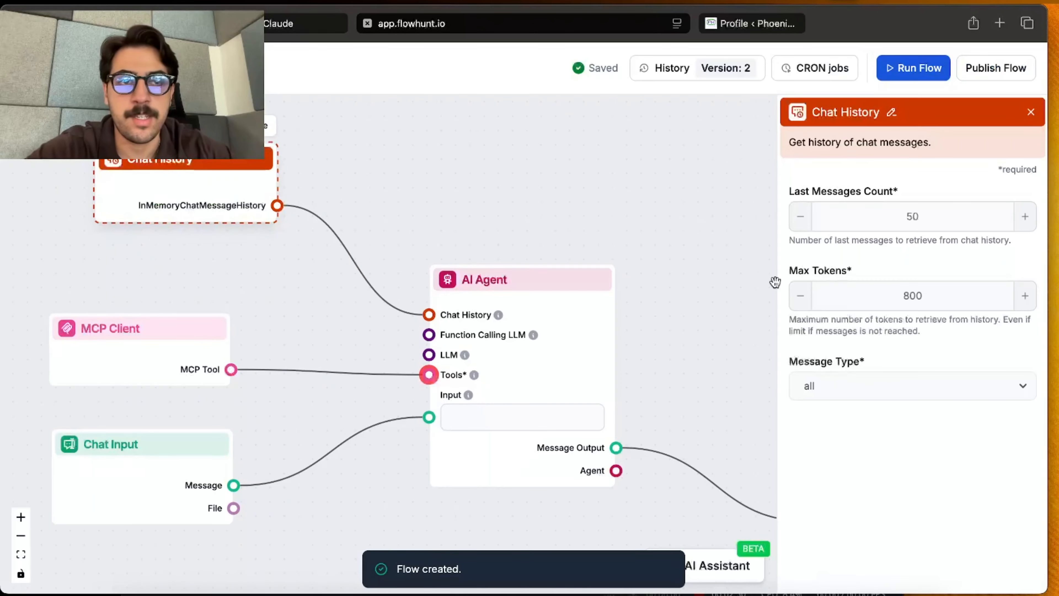
Step: Check which MCP server is configured in the new flow's MCP Client component
{"action": "left_click", "coordinate": [659, 233]}
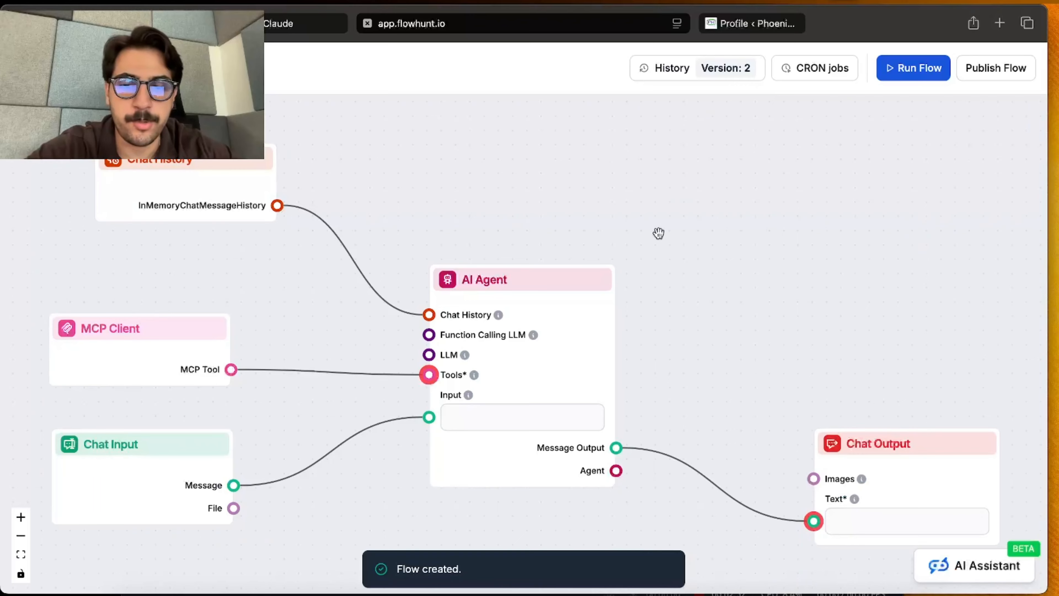
{"action": "left_click", "coordinate": [225, 313]}
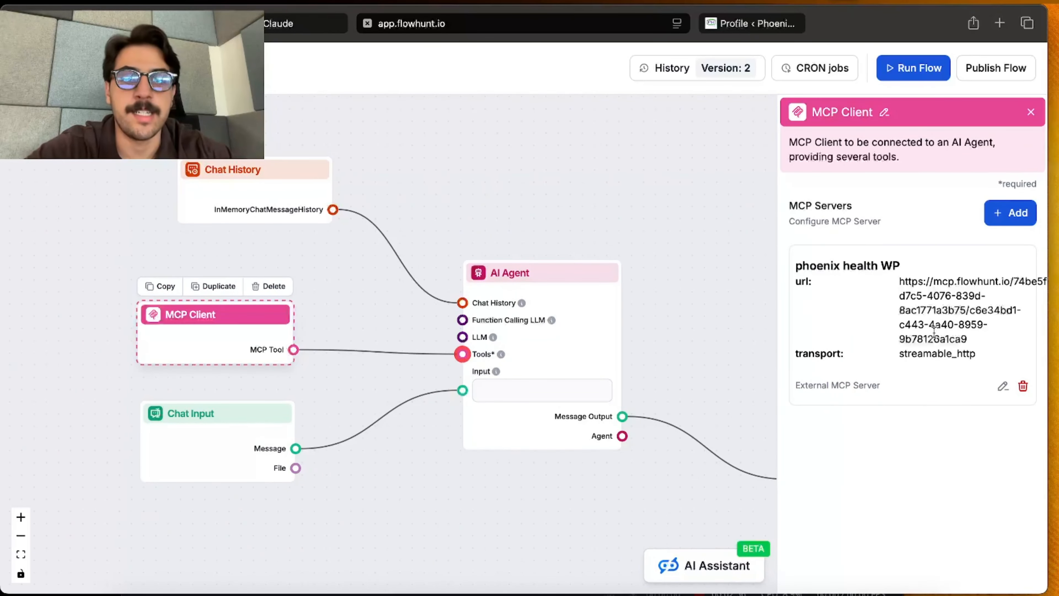
{"action": "left_click", "coordinate": [765, 266]}
Step: Set the AI Agent's goal to "you are a Wordpress moderator so fulfill the users wishes by using the tools available in the map client tool."
{"action": "left_click", "coordinate": [613, 304]}
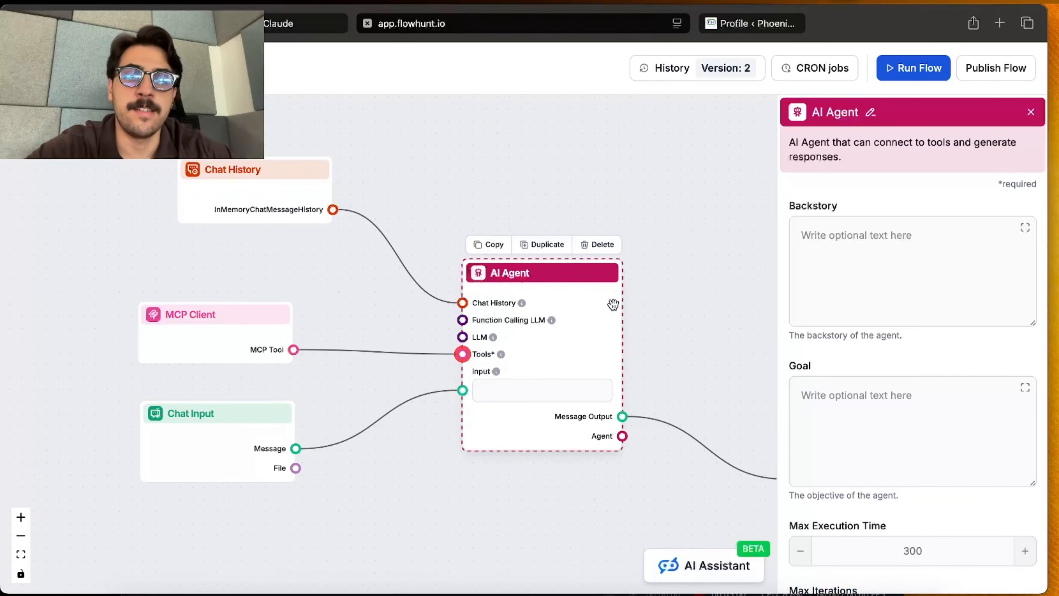
{"action": "left_click", "coordinate": [933, 394]}
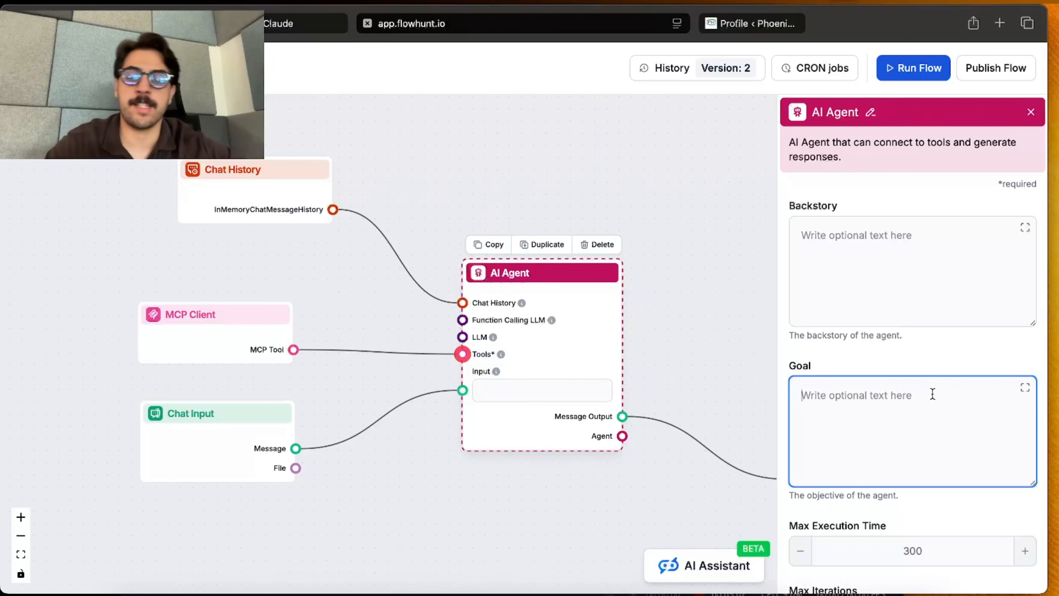
{"action": "type", "text": "you a"}
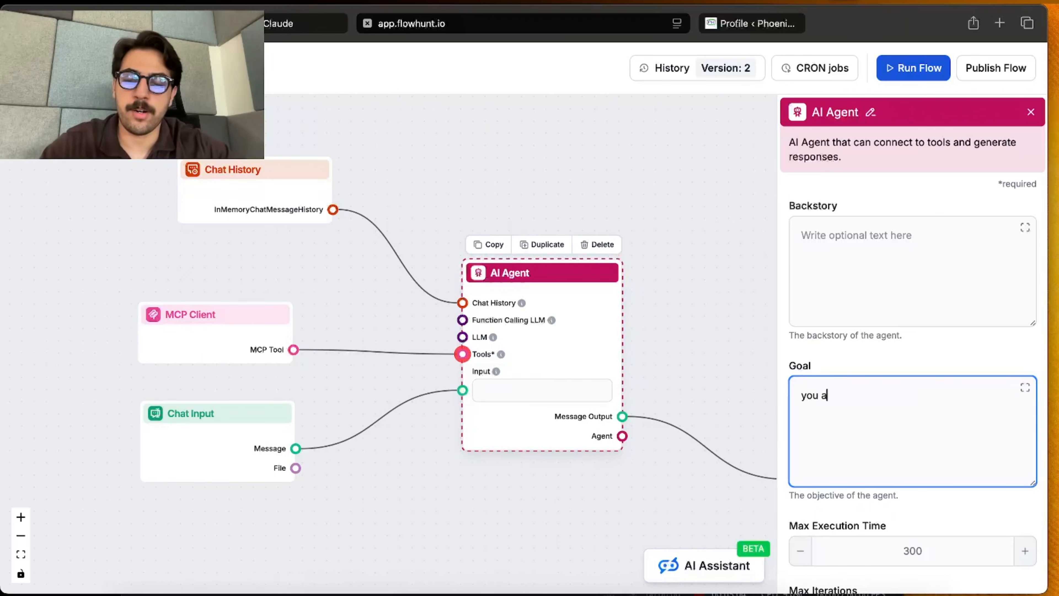
{"action": "type", "text": "re a Wordpress "}
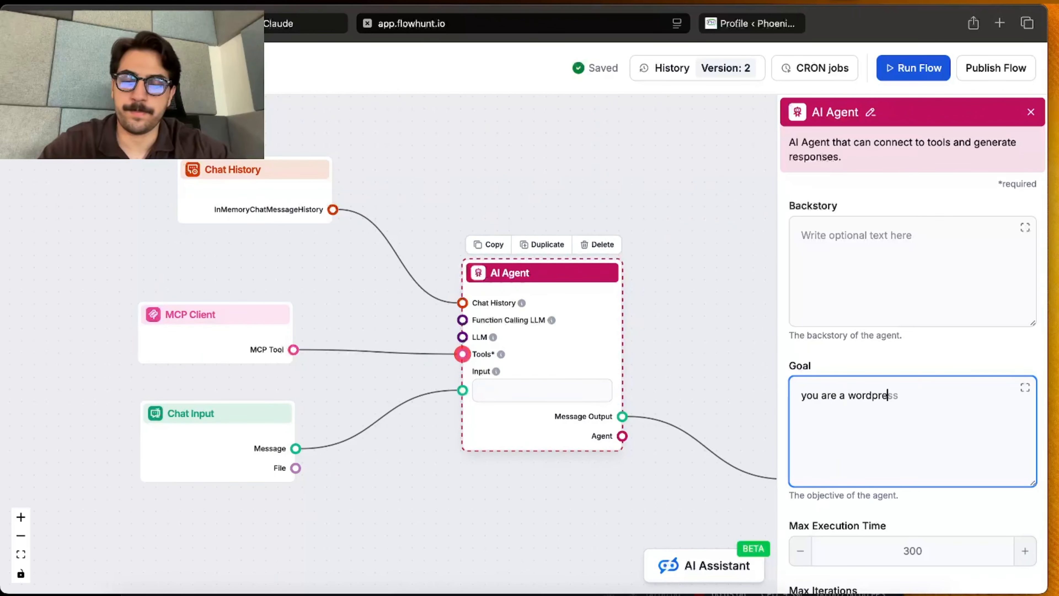
{"action": "type", "text": "modera"}
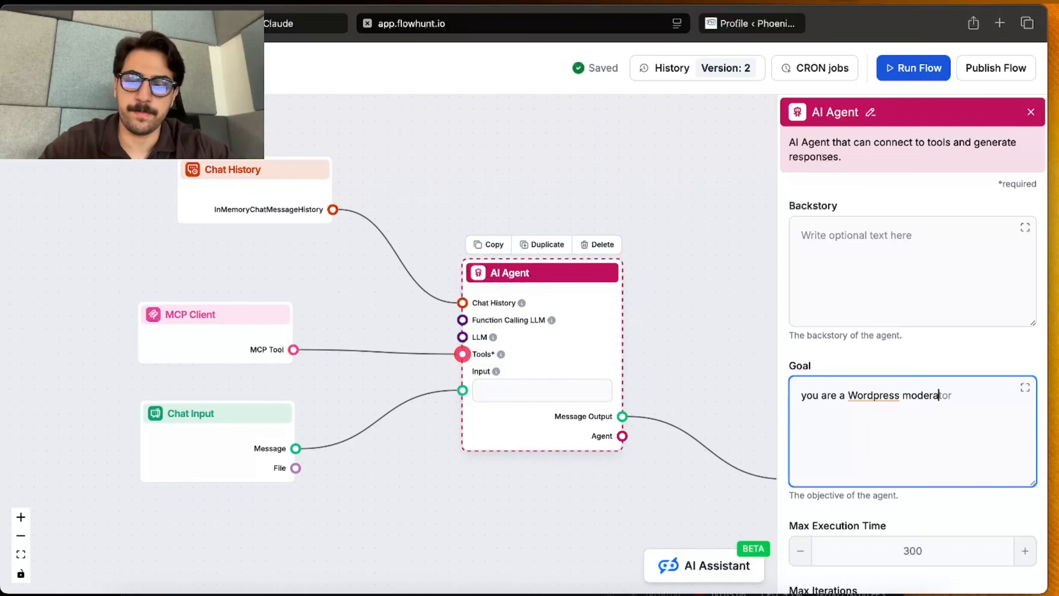
{"action": "type", "text": "tor so "}
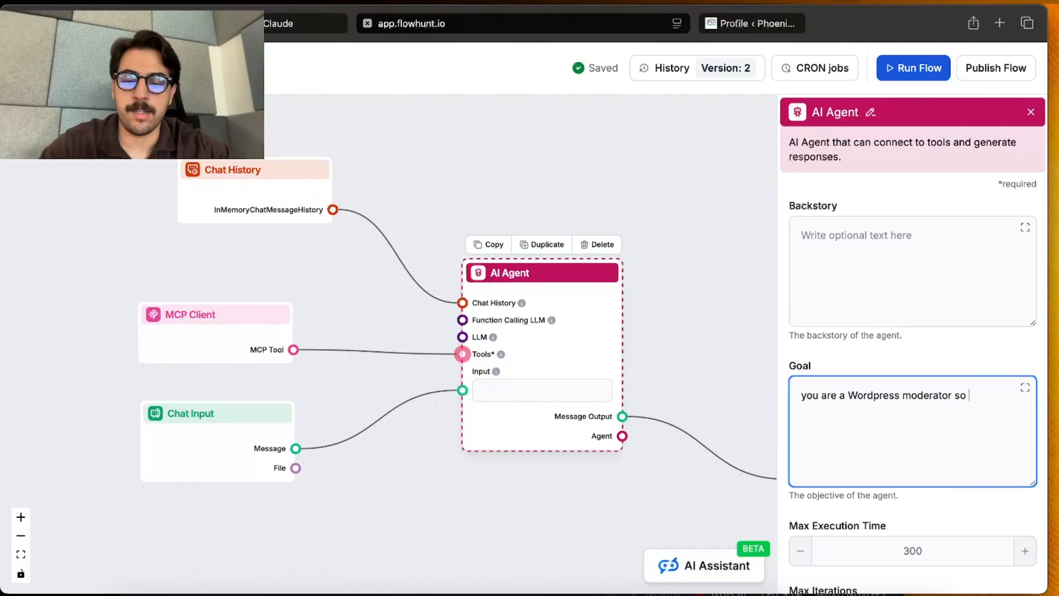
{"action": "type", "text": "fulfilll the users"}
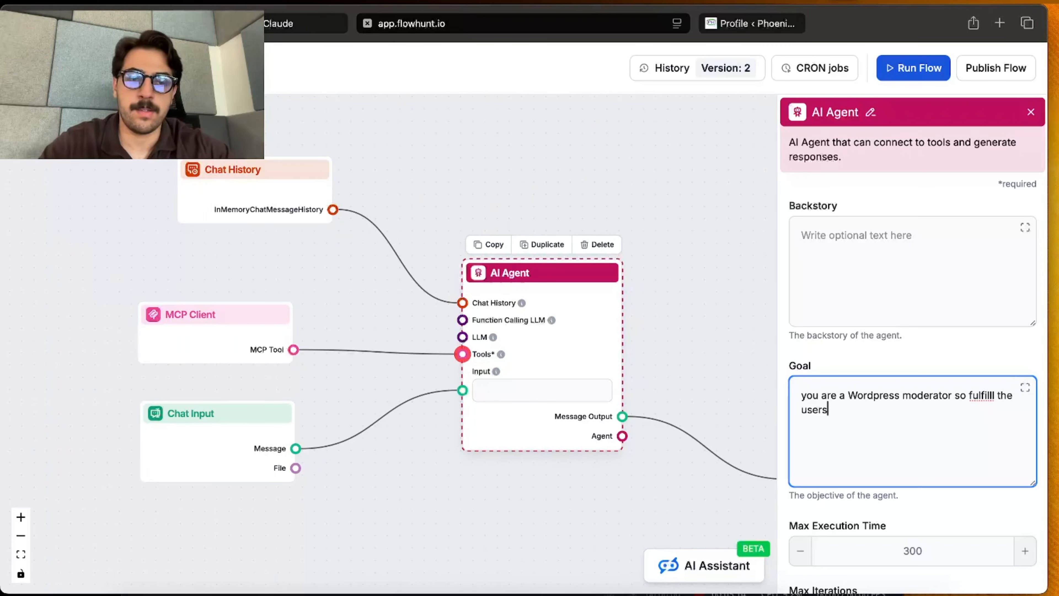
{"action": "type", "text": " wishes "}
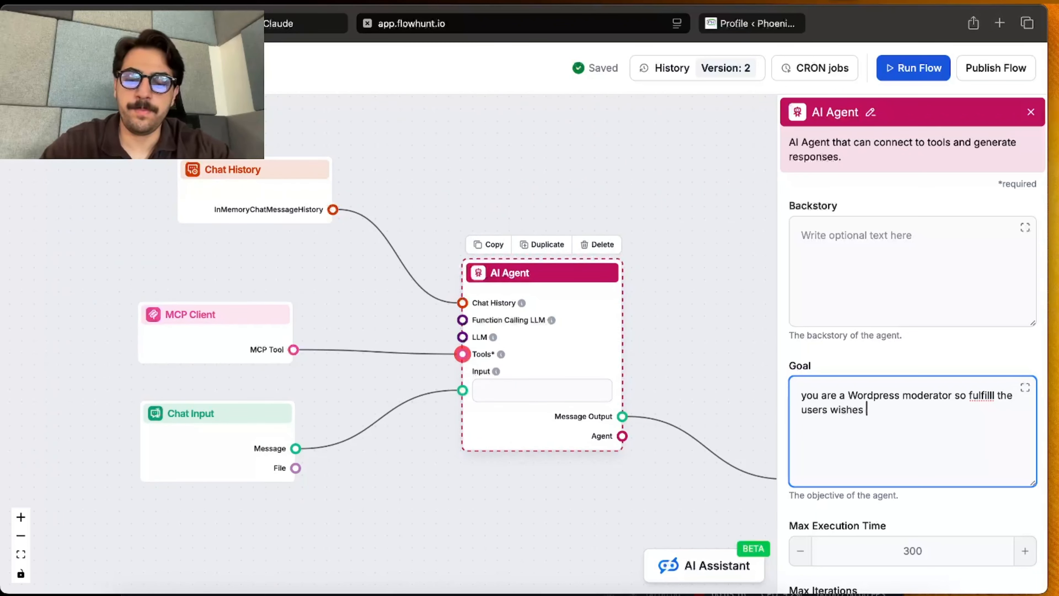
{"action": "type", "text": "by "}
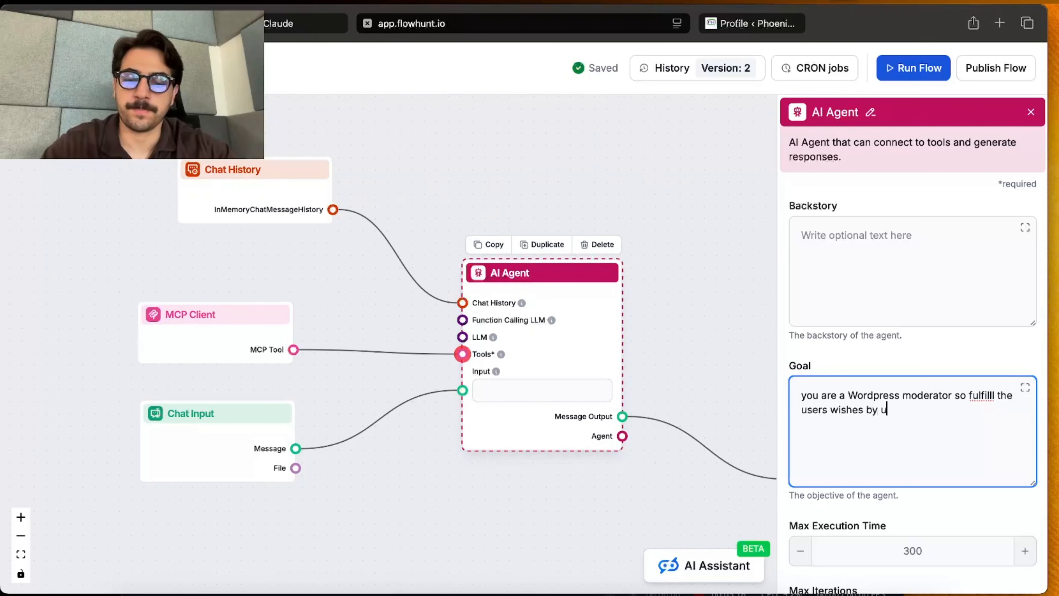
{"action": "type", "text": "using th"}
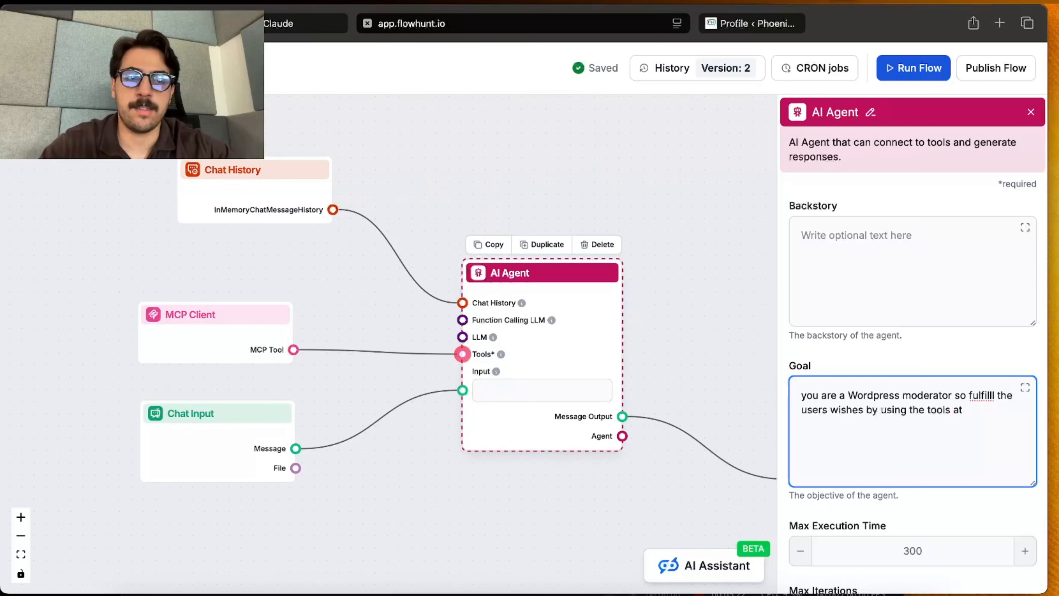
{"action": "type", "text": "e tools avail"}
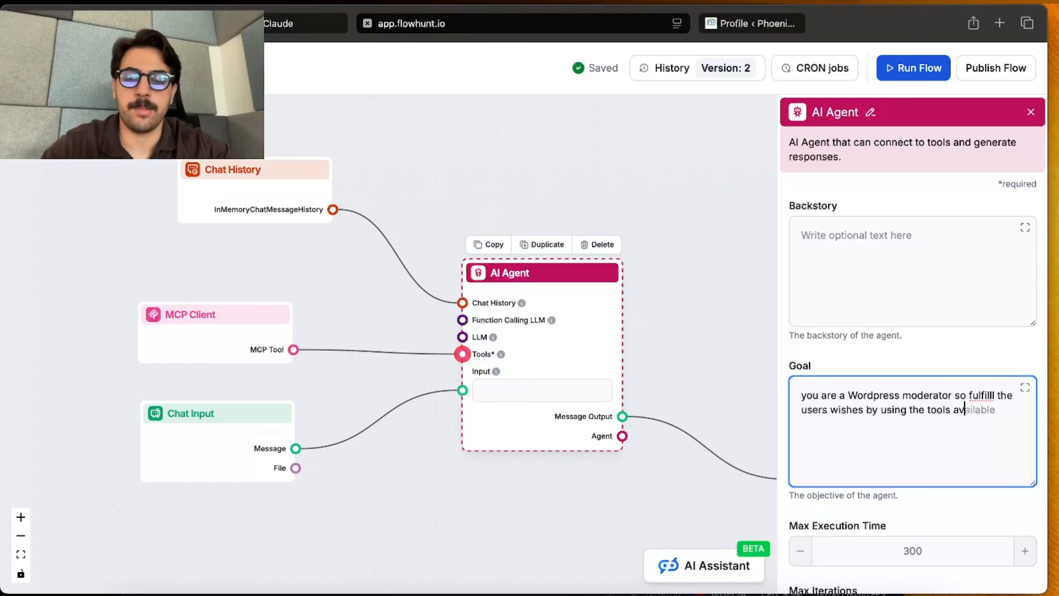
{"action": "type", "text": "ba"}
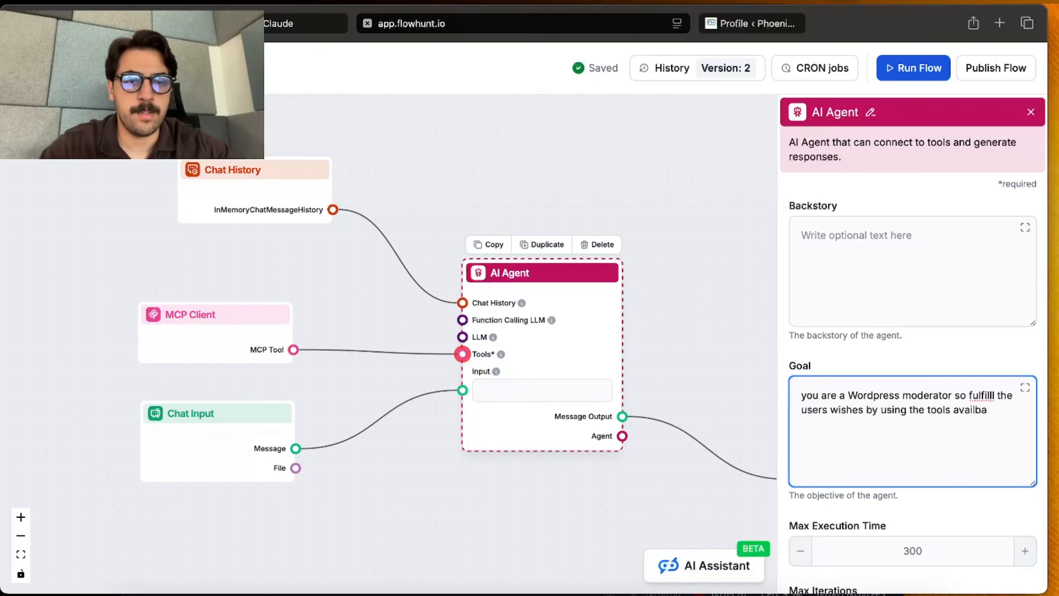
{"action": "type", "text": "able "}
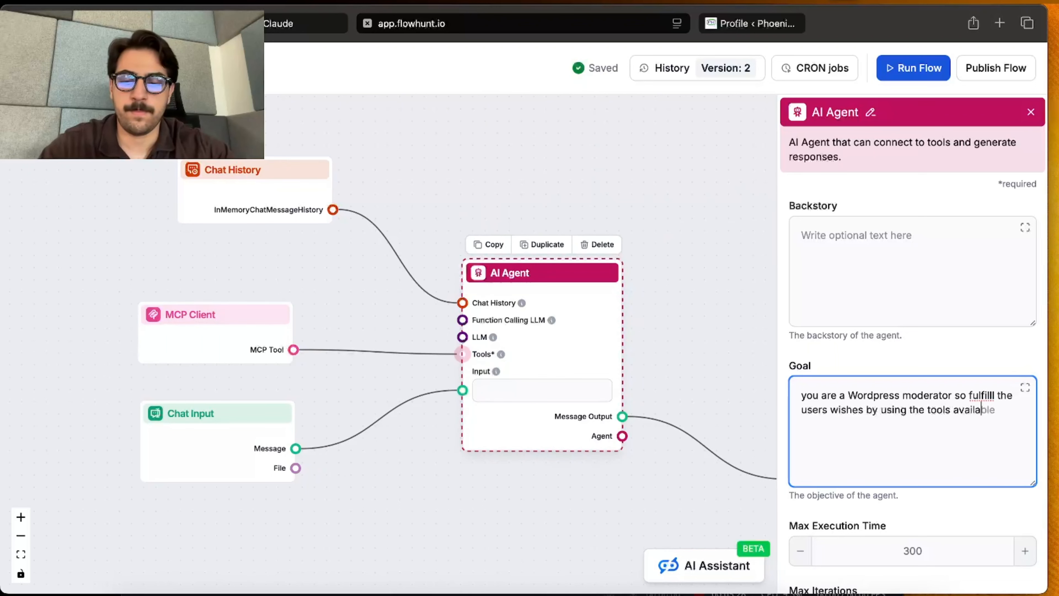
{"action": "type", "text": "in the map client"}
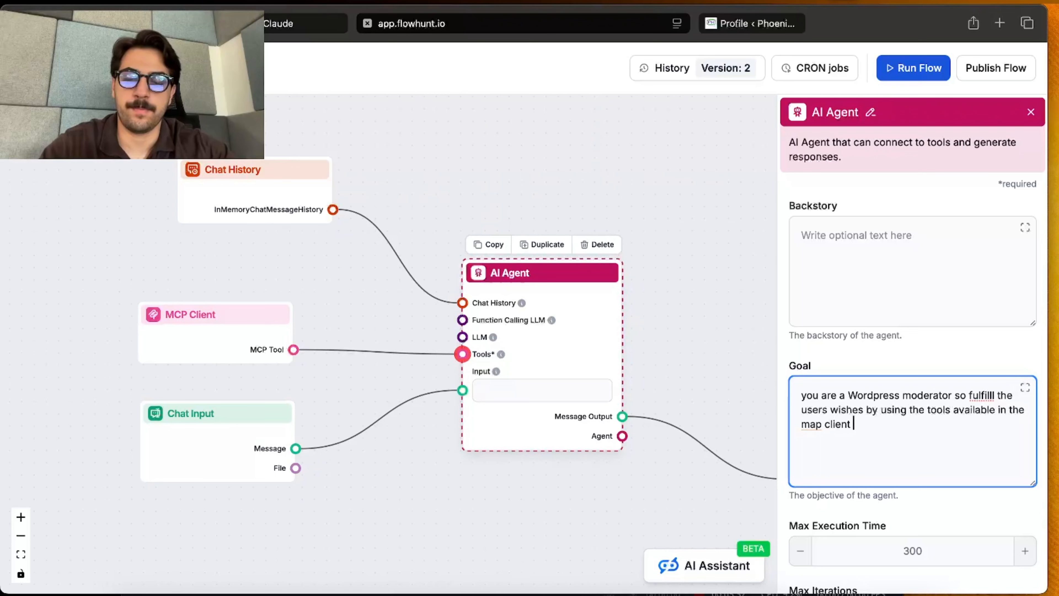
{"action": "type", "text": " tool."}
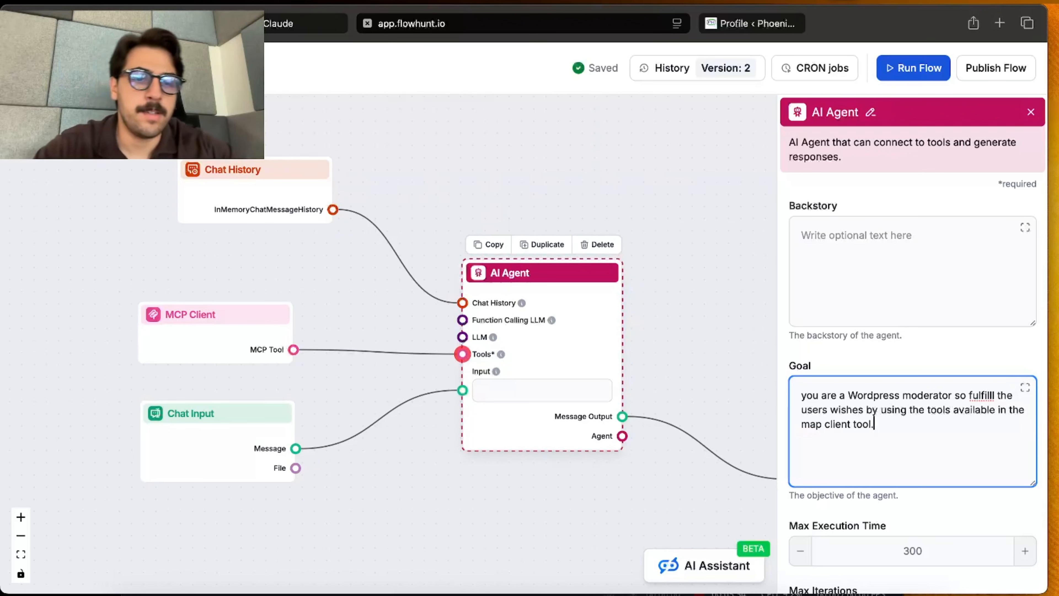
{"action": "left_click", "coordinate": [993, 397]}
{"action": "key", "text": "BackSpace"}
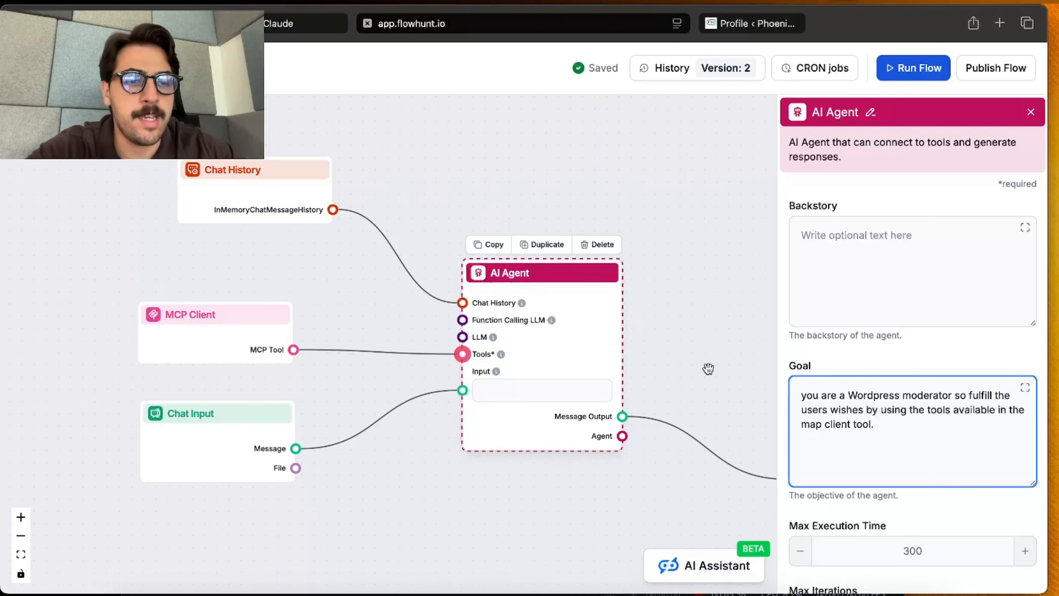
Step: Close the AI Agent settings and publish the flow with the suggested change description
{"action": "left_click", "coordinate": [707, 368]}
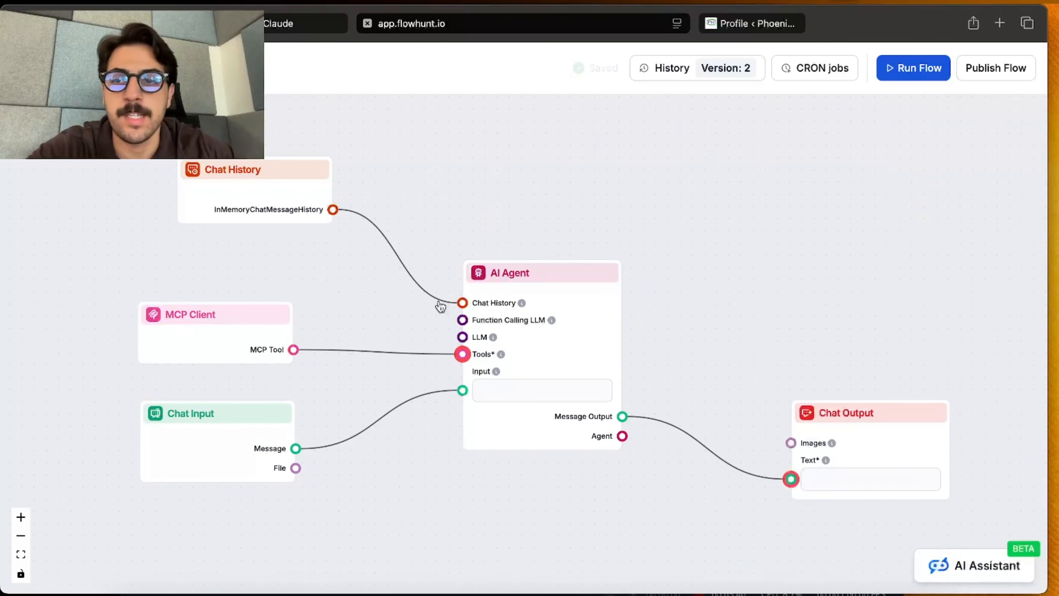
{"action": "left_click", "coordinate": [1016, 65]}
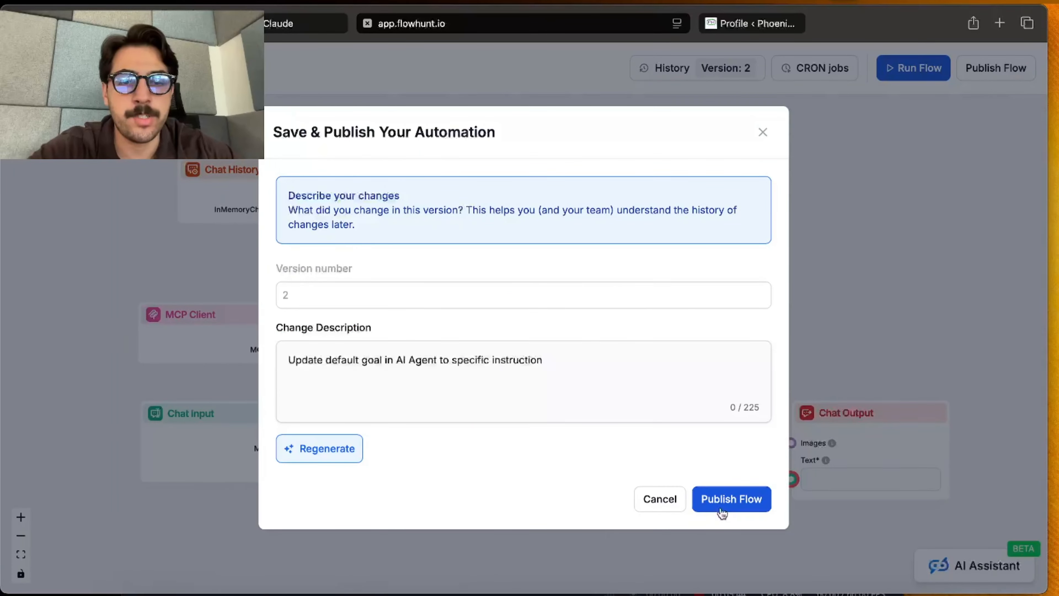
{"action": "left_click", "coordinate": [721, 501]}
Step: Run the flow and send the agent the request "list all my posts in wordpress"
{"action": "left_click", "coordinate": [922, 68]}
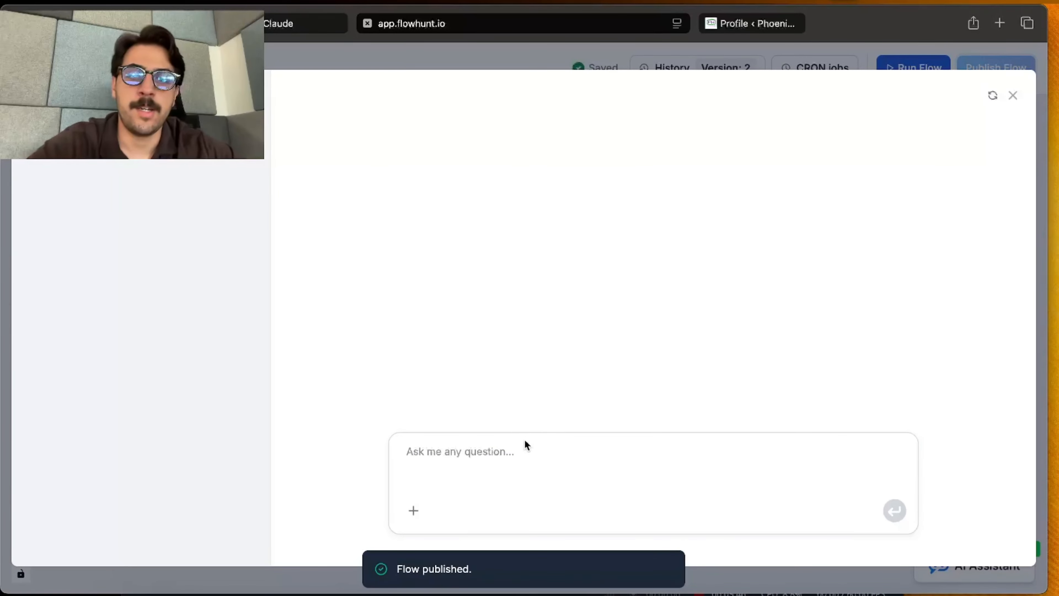
{"action": "left_click", "coordinate": [528, 447]}
{"action": "type", "text": "list al"}
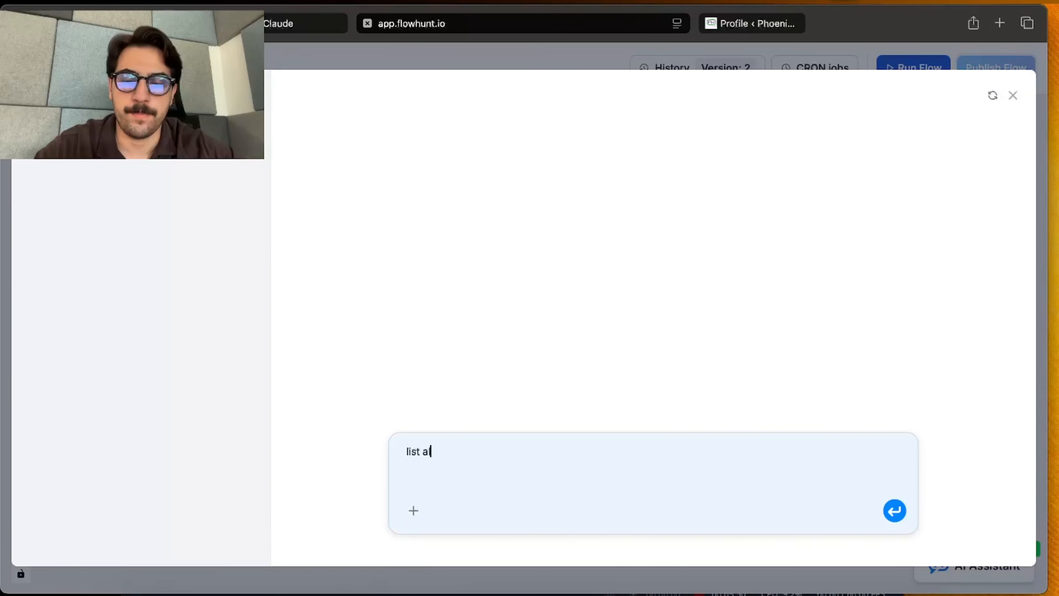
{"action": "type", "text": "l m"}
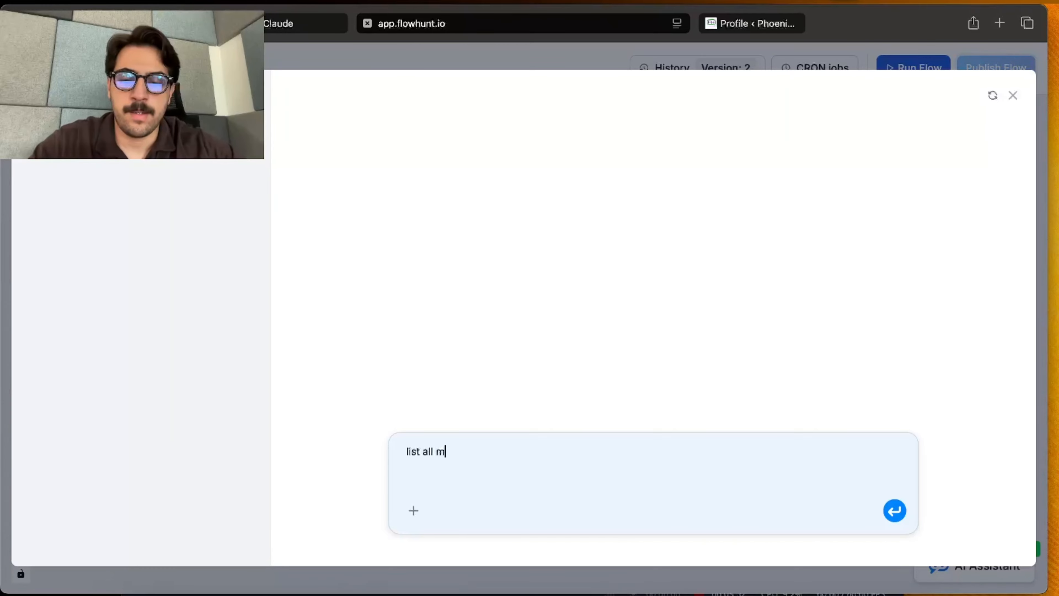
{"action": "type", "text": "y posts in"}
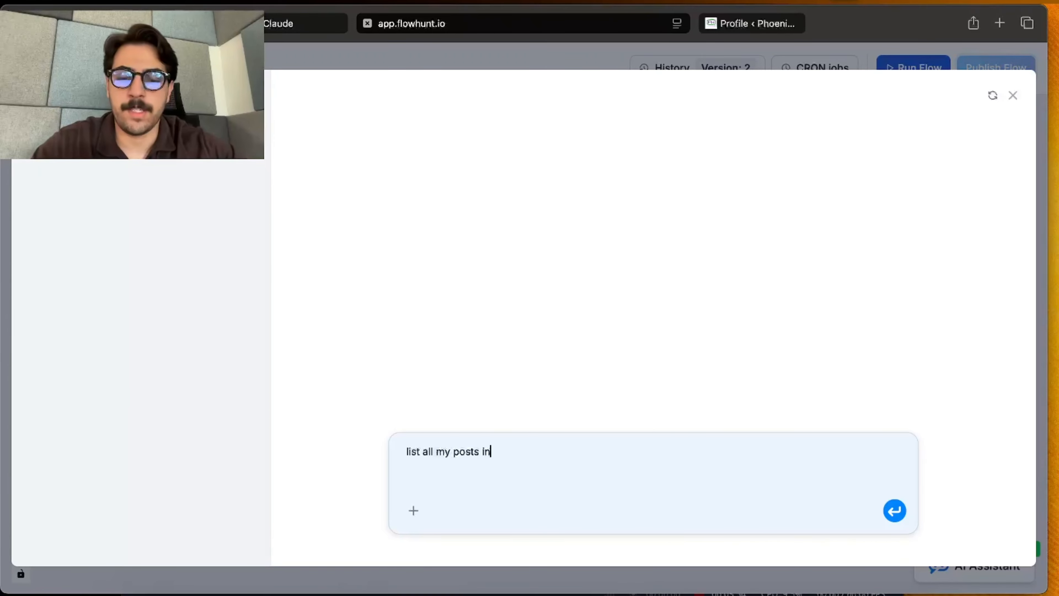
{"action": "type", "text": " wordpress"}
{"action": "key", "text": "Return"}
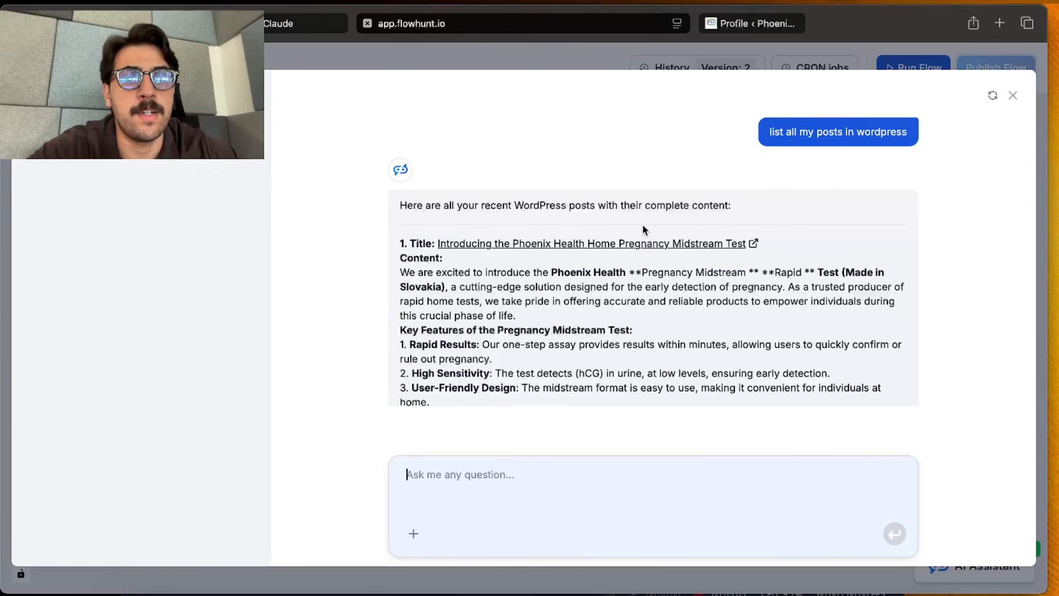
Step: Review the posts listed in the agent's reply and open the Posts list in the WordPress admin to compare them
{"action": "scroll", "coordinate": [666, 255], "scroll_direction": "down", "scroll_amount": 3}
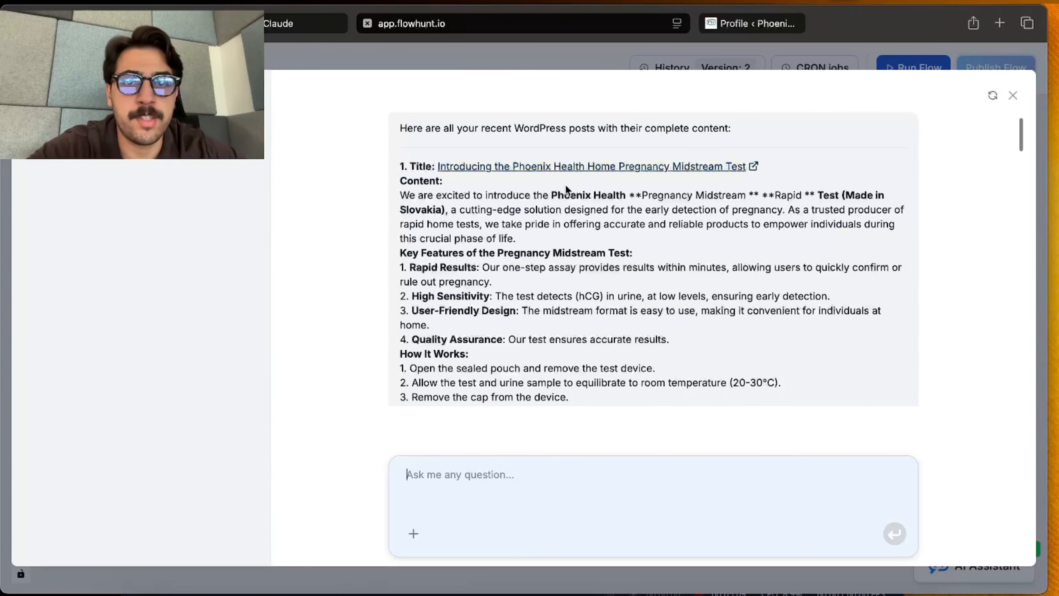
{"action": "scroll", "coordinate": [692, 182], "scroll_direction": "down", "scroll_amount": 1}
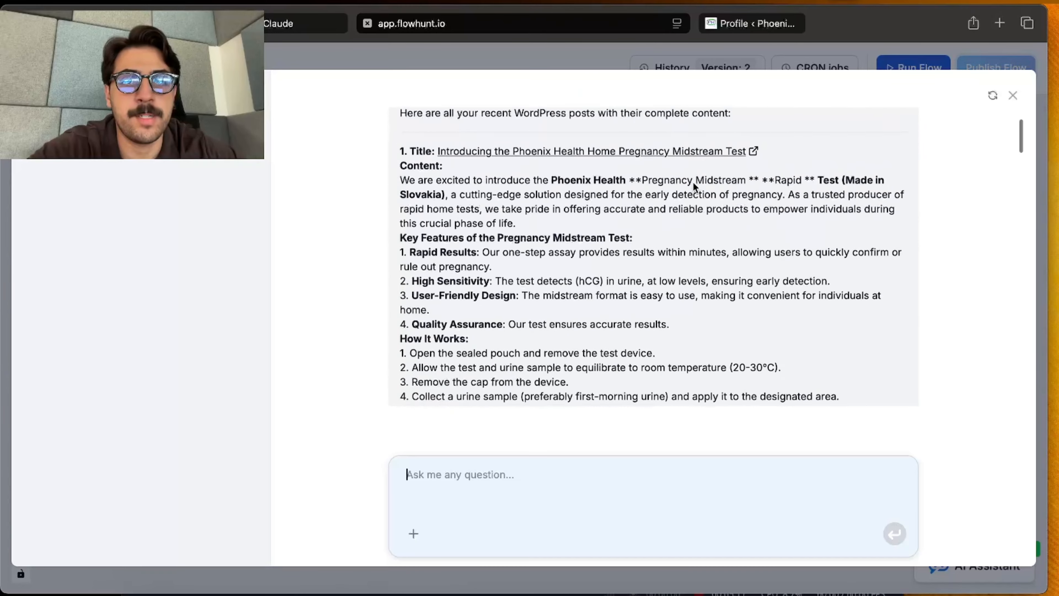
{"action": "left_click", "coordinate": [751, 23]}
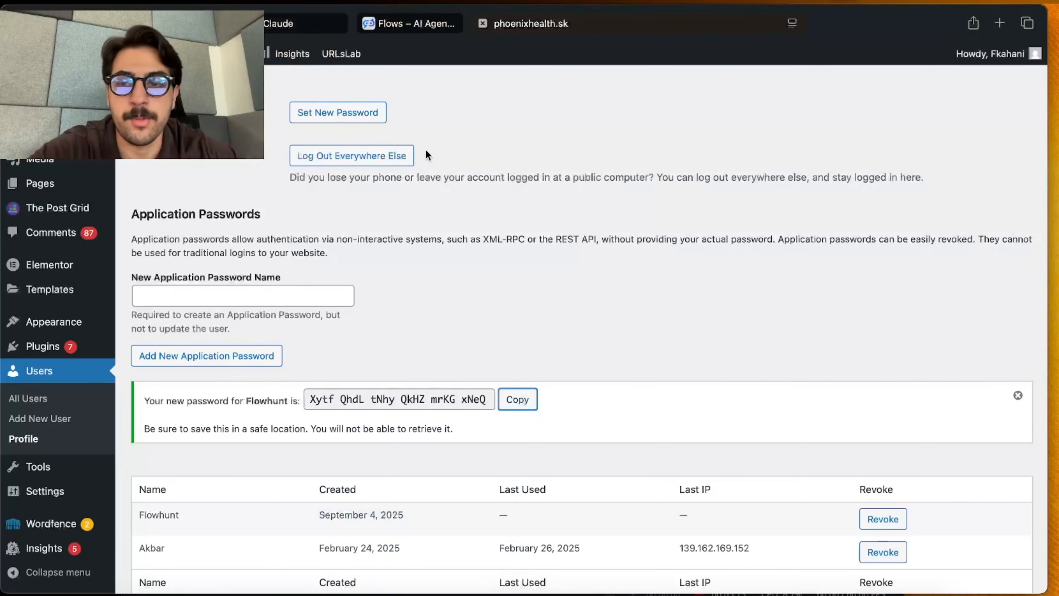
{"action": "scroll", "coordinate": [425, 155], "scroll_direction": "down", "scroll_amount": 1}
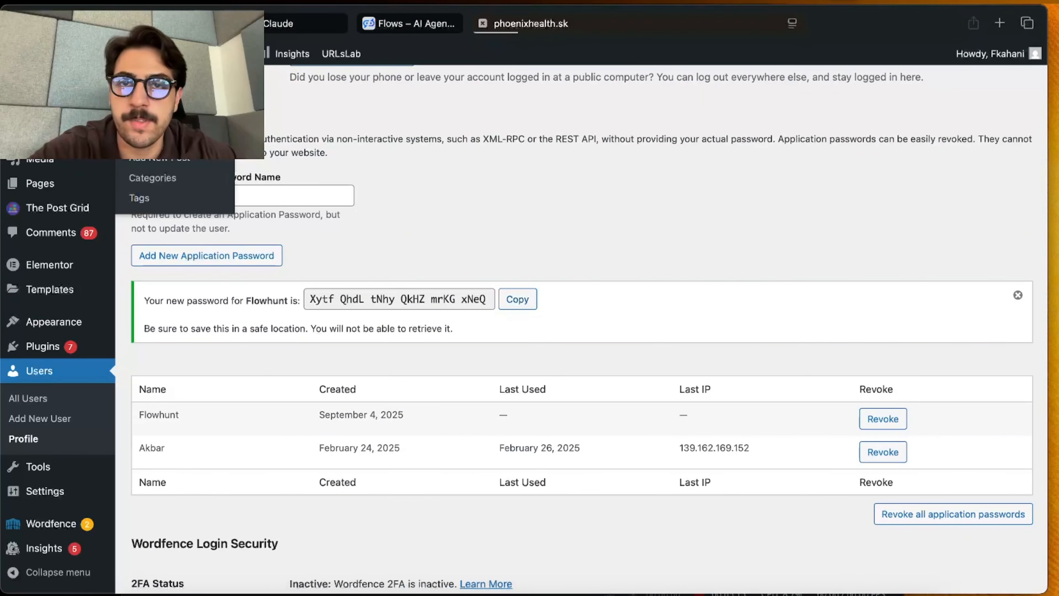
{"action": "left_click", "coordinate": [37, 121]}
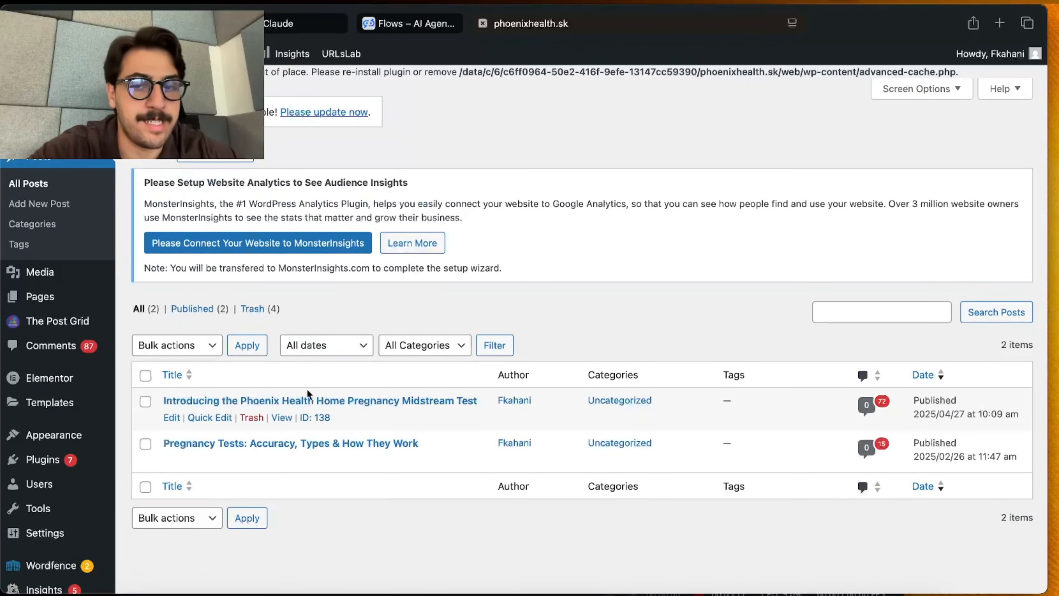
Step: Switch back to FlowHunt and check the titles and contents of the posts in the agent's reply
{"action": "left_click", "coordinate": [409, 24]}
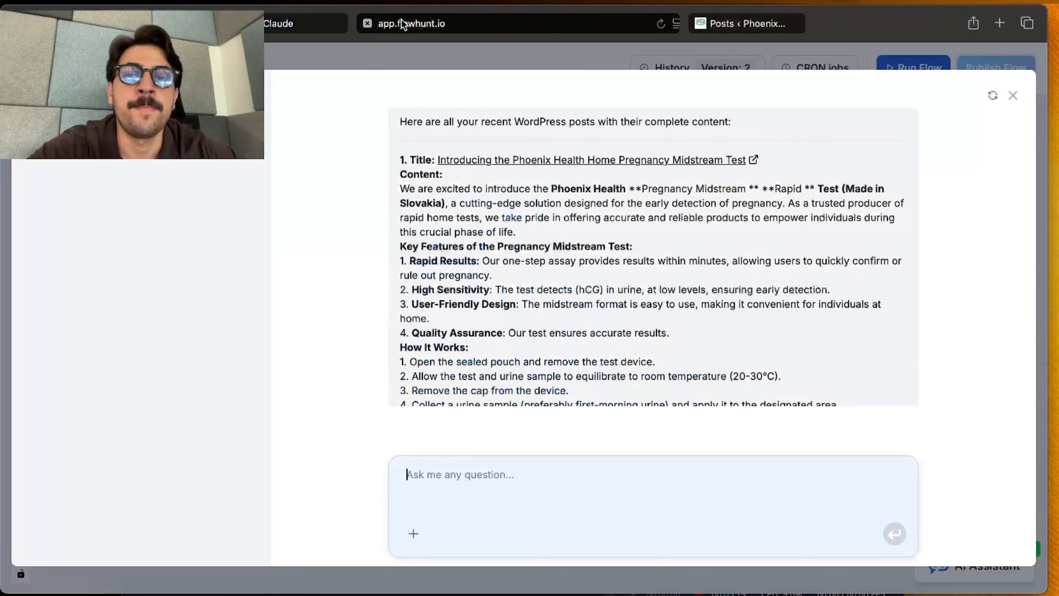
{"action": "scroll", "coordinate": [573, 393], "scroll_direction": "down", "scroll_amount": 20}
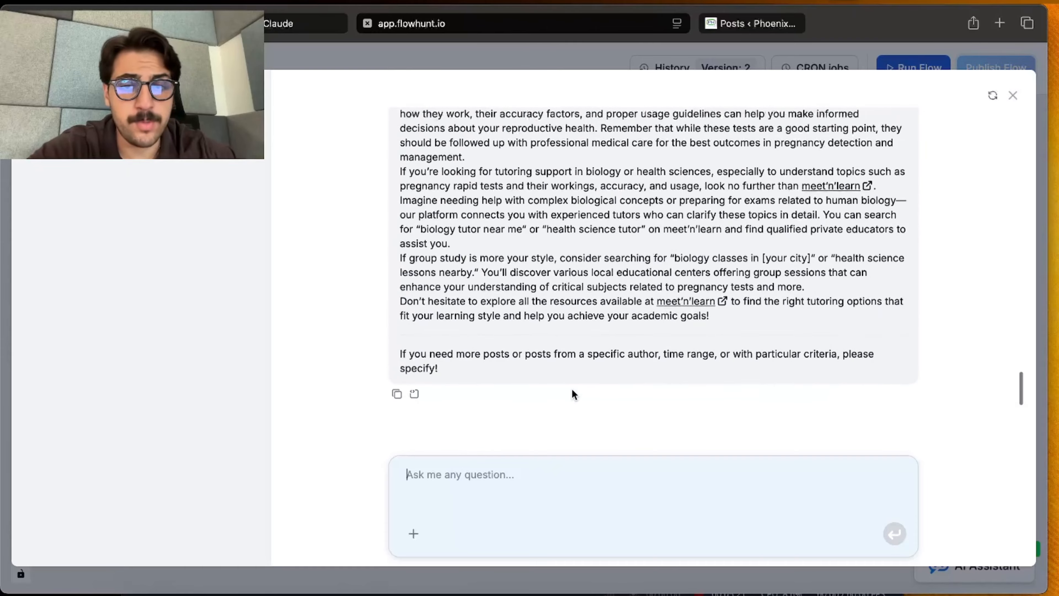
{"action": "scroll", "coordinate": [578, 365], "scroll_direction": "up", "scroll_amount": 10}
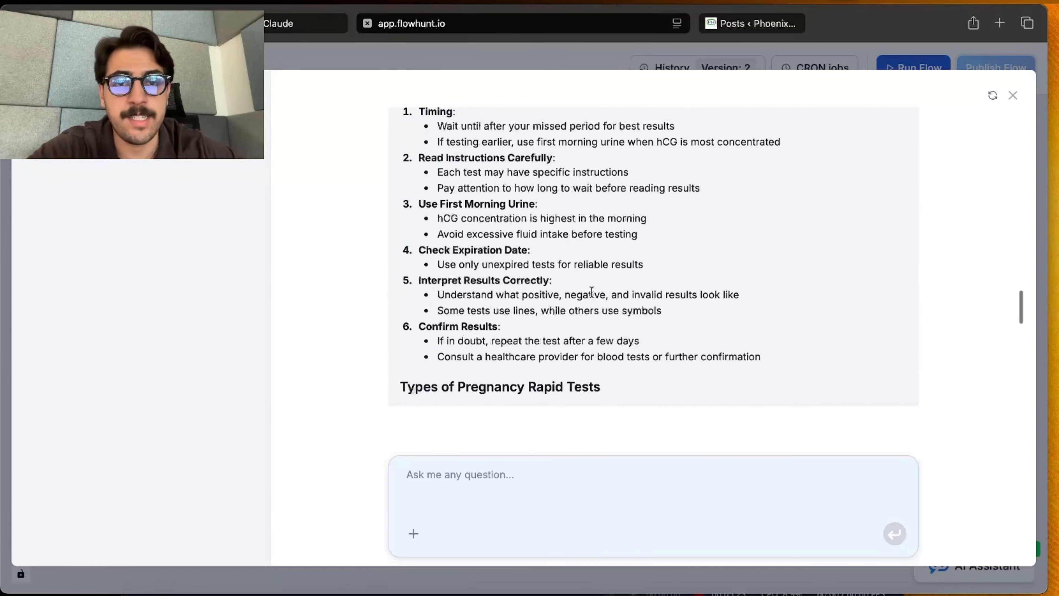
{"action": "scroll", "coordinate": [594, 297], "scroll_direction": "up", "scroll_amount": 10}
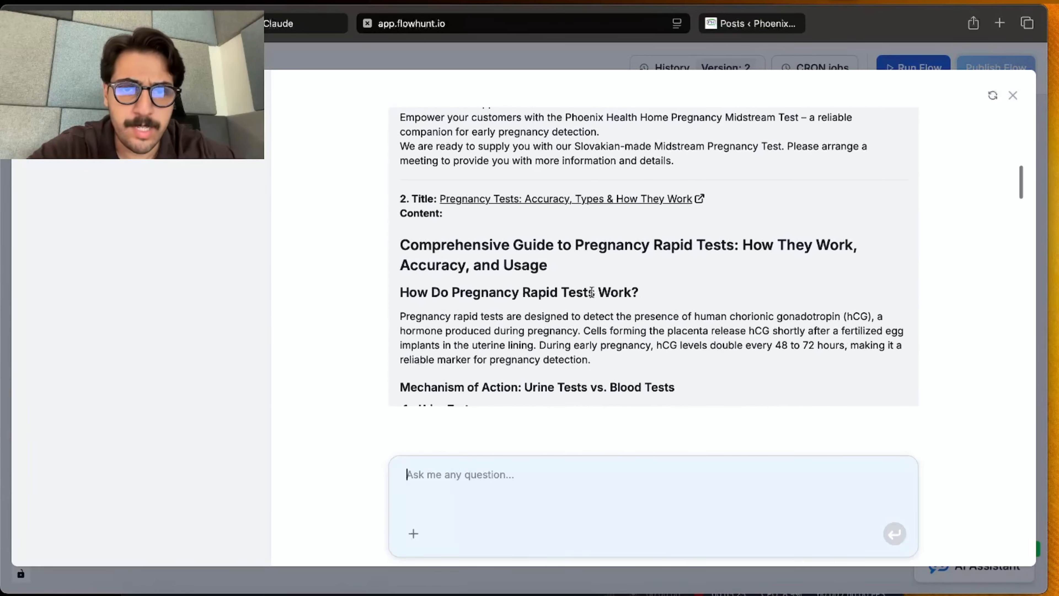
{"action": "scroll", "coordinate": [591, 292], "scroll_direction": "down", "scroll_amount": 20}
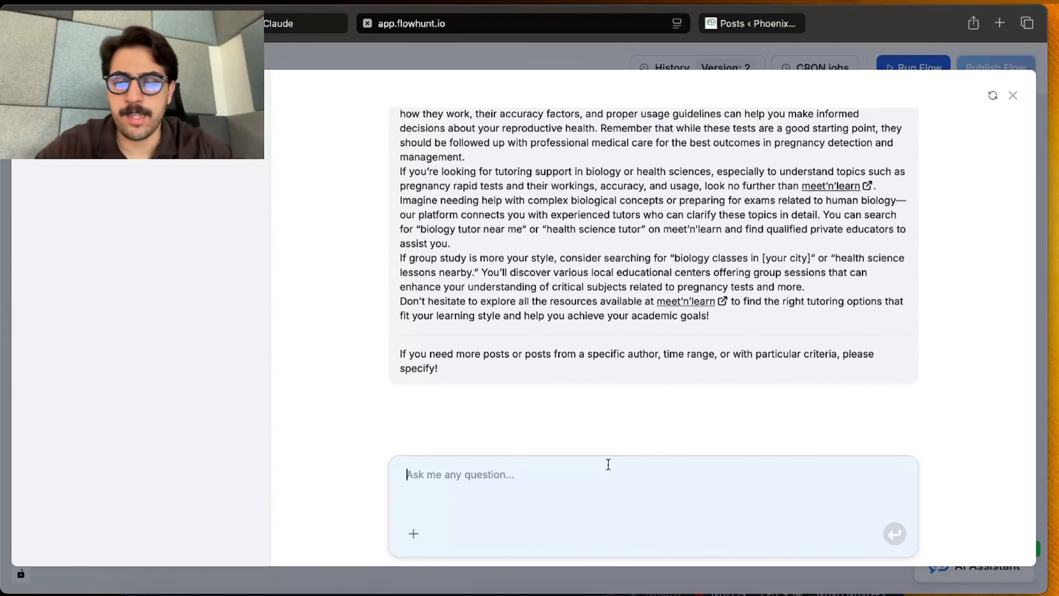
Step: Send the agent the request "create a brand new post about rapid midstream pregnancy tests"
{"action": "type", "text": "create"}
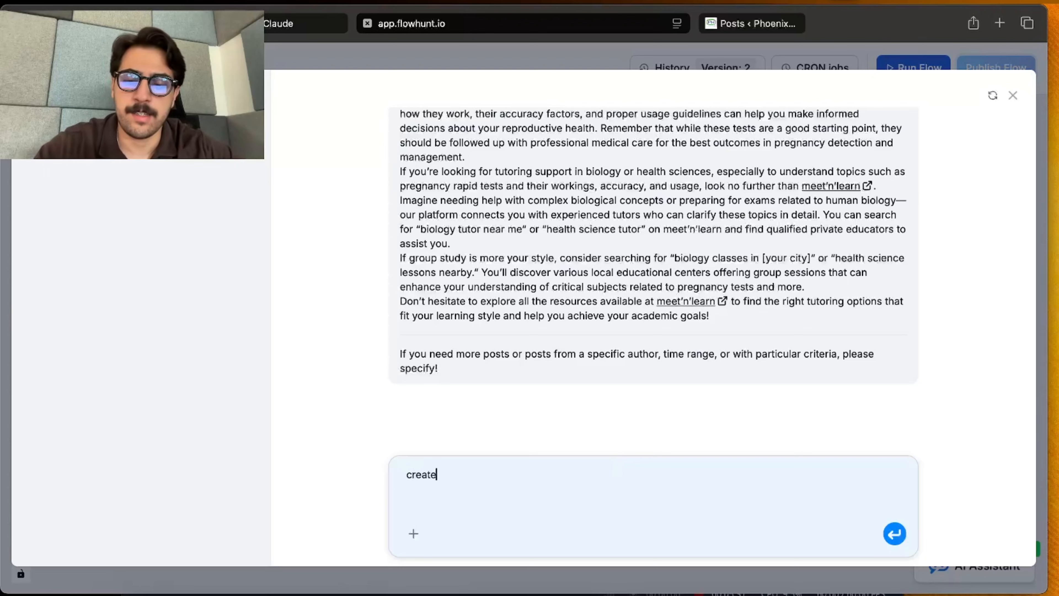
{"action": "type", "text": " a brand "}
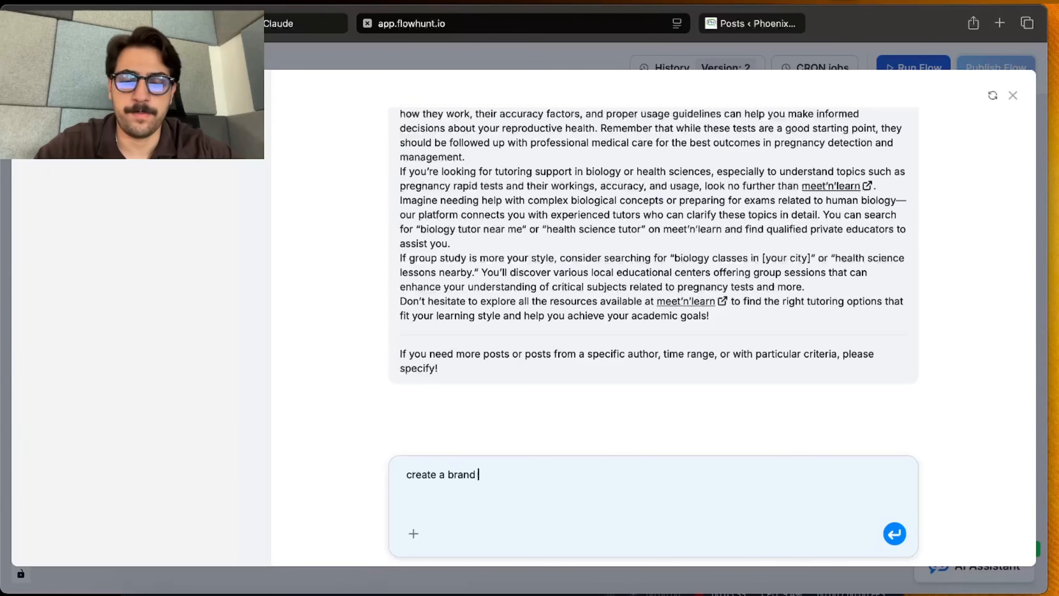
{"action": "type", "text": "new post about"}
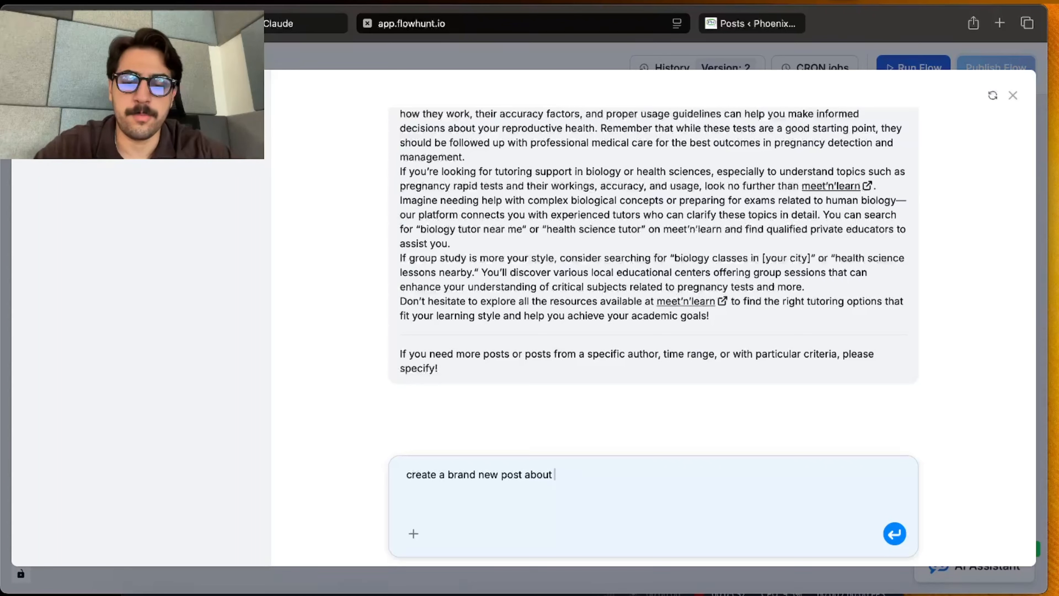
{"action": "type", "text": " rapid "}
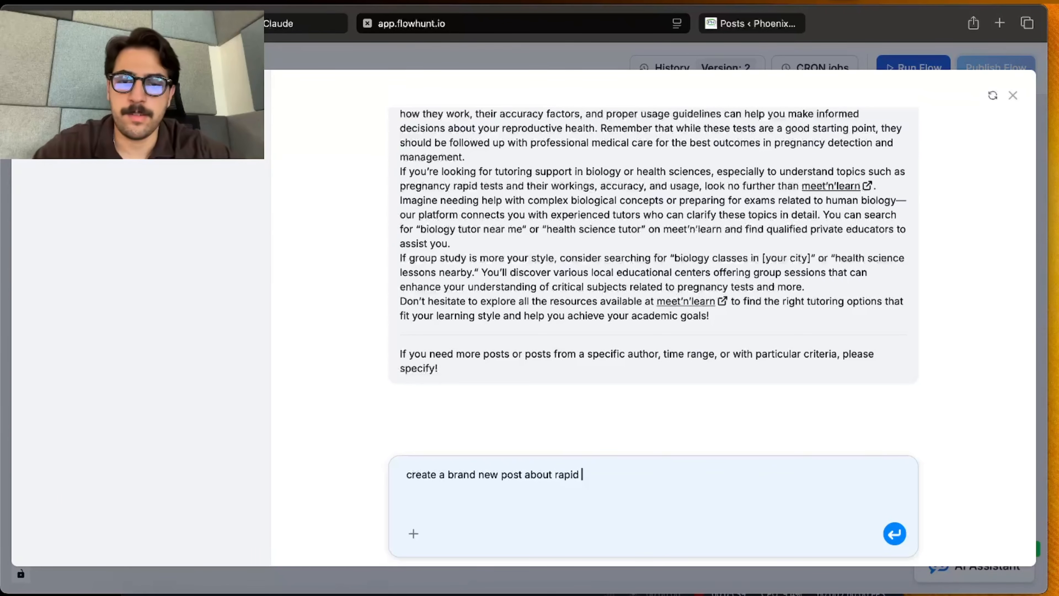
{"action": "type", "text": "mic"}
{"action": "key", "text": "BackSpace"}
{"action": "key", "text": "BackSpace"}
{"action": "type", "text": "id"}
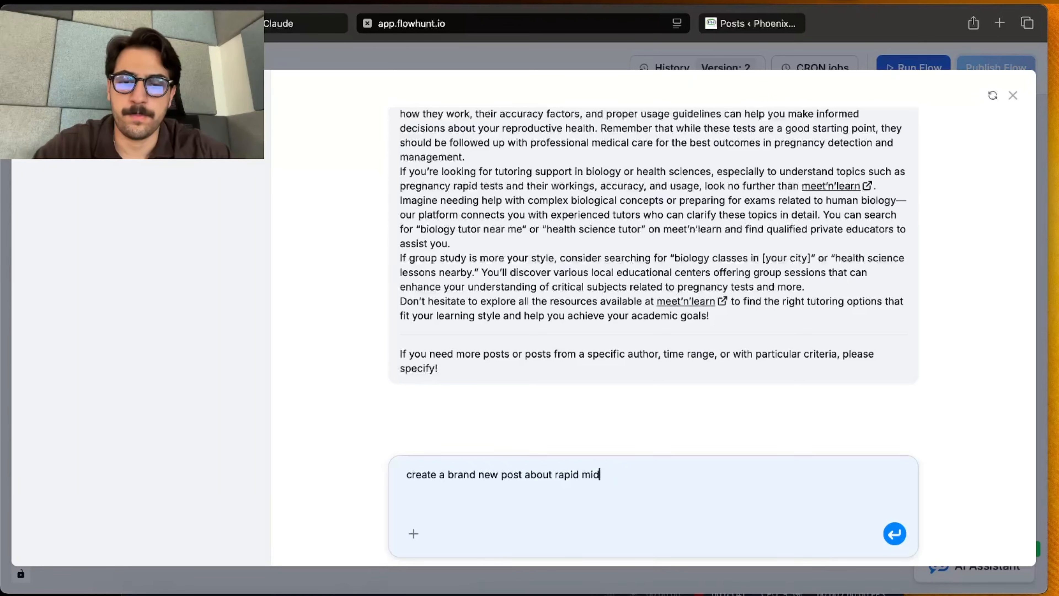
{"action": "type", "text": "stream "}
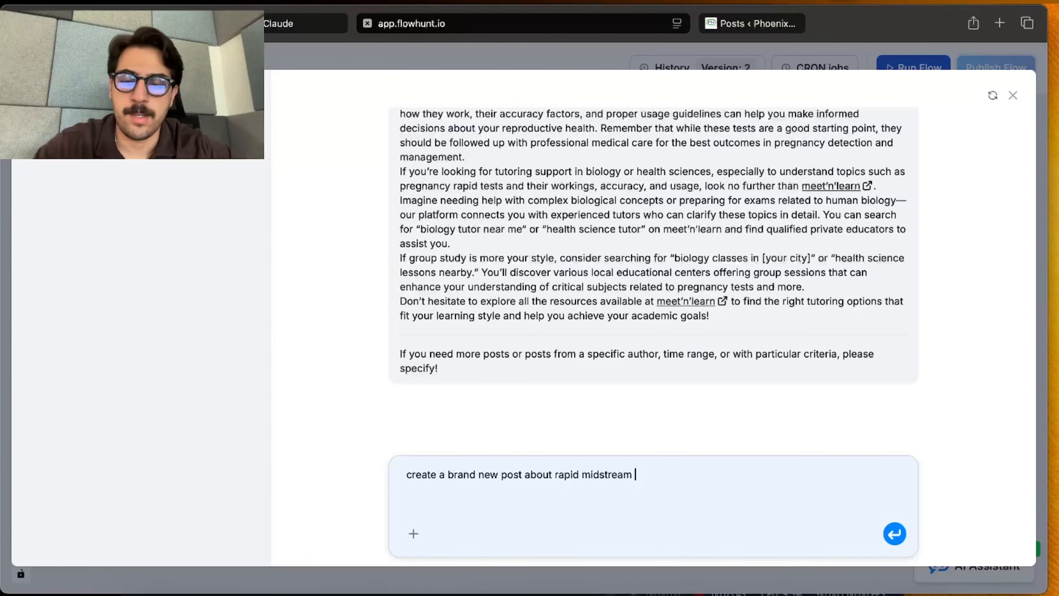
{"action": "type", "text": "pregnancy "}
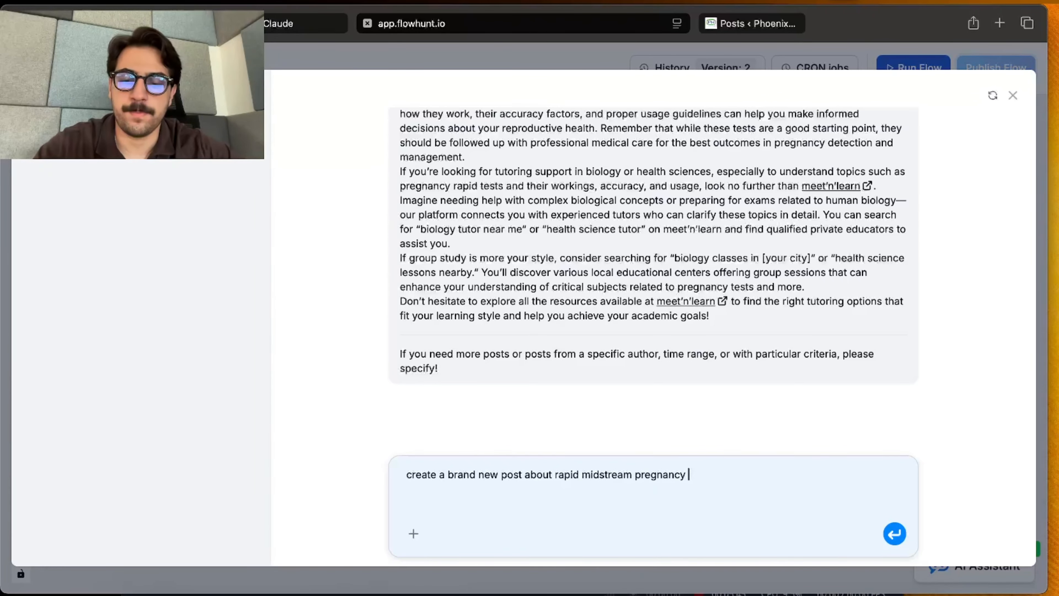
{"action": "type", "text": "tests"}
{"action": "key", "text": "Return"}
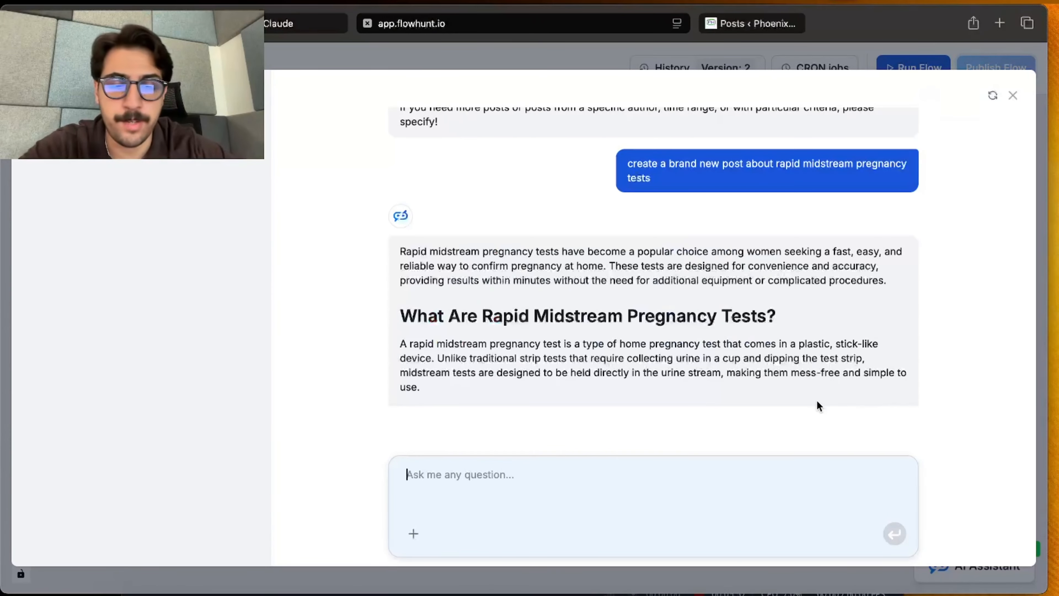
Step: Read through the text the agent generated for the new post on rapid midstream pregnancy tests
{"action": "scroll", "coordinate": [819, 405], "scroll_direction": "down", "scroll_amount": 3}
{"action": "scroll", "coordinate": [818, 405], "scroll_direction": "up", "scroll_amount": 2}
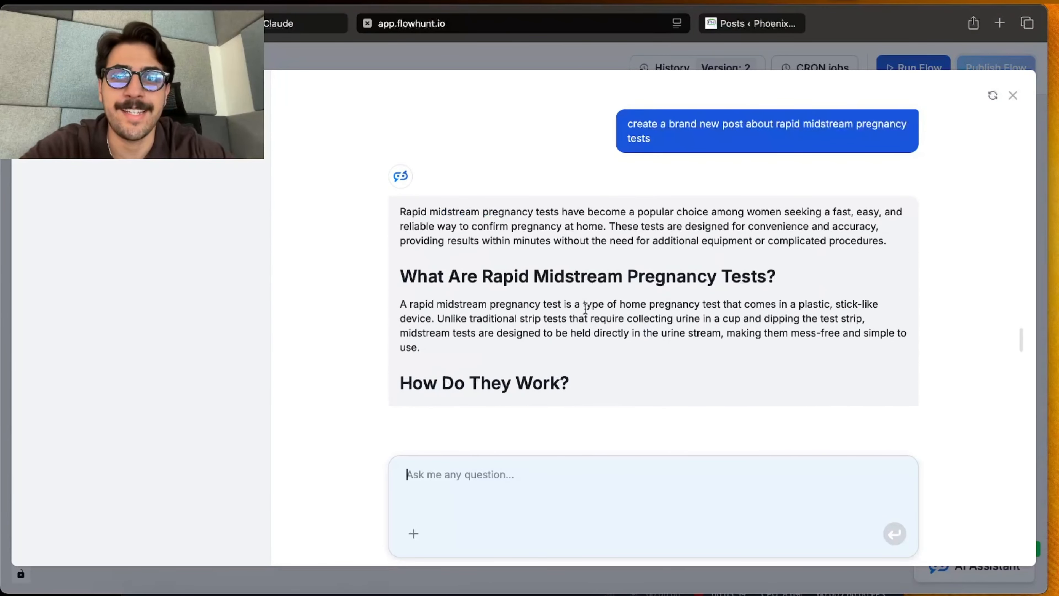
{"action": "scroll", "coordinate": [585, 309], "scroll_direction": "down", "scroll_amount": 3}
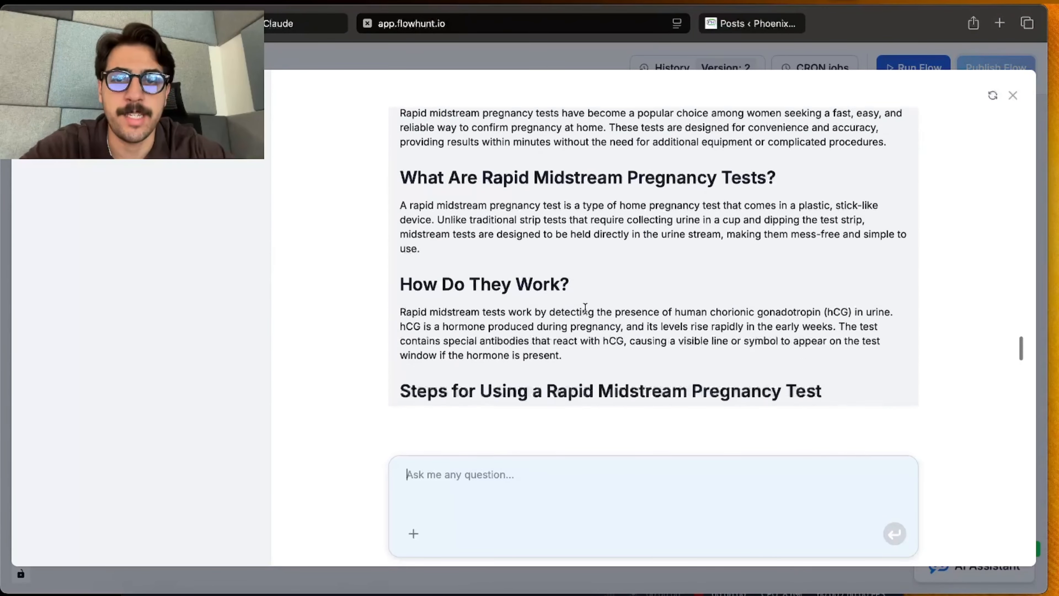